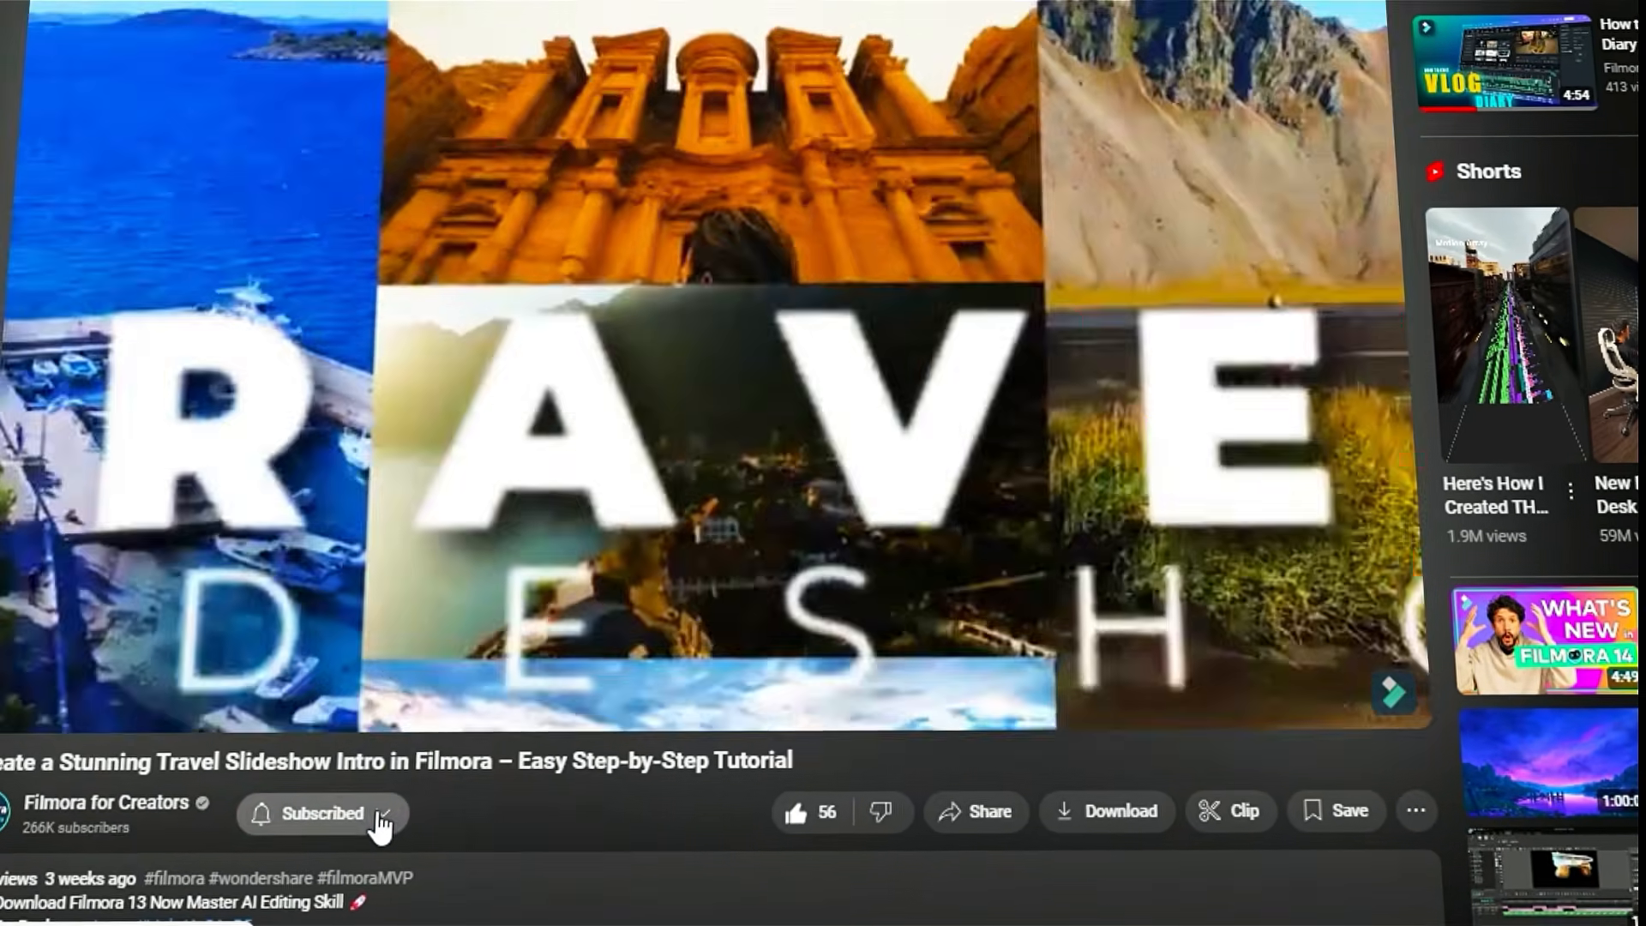
Step: Set the notification preference for the subscribed Filmora for Creators channel to All
left_click(360, 811)
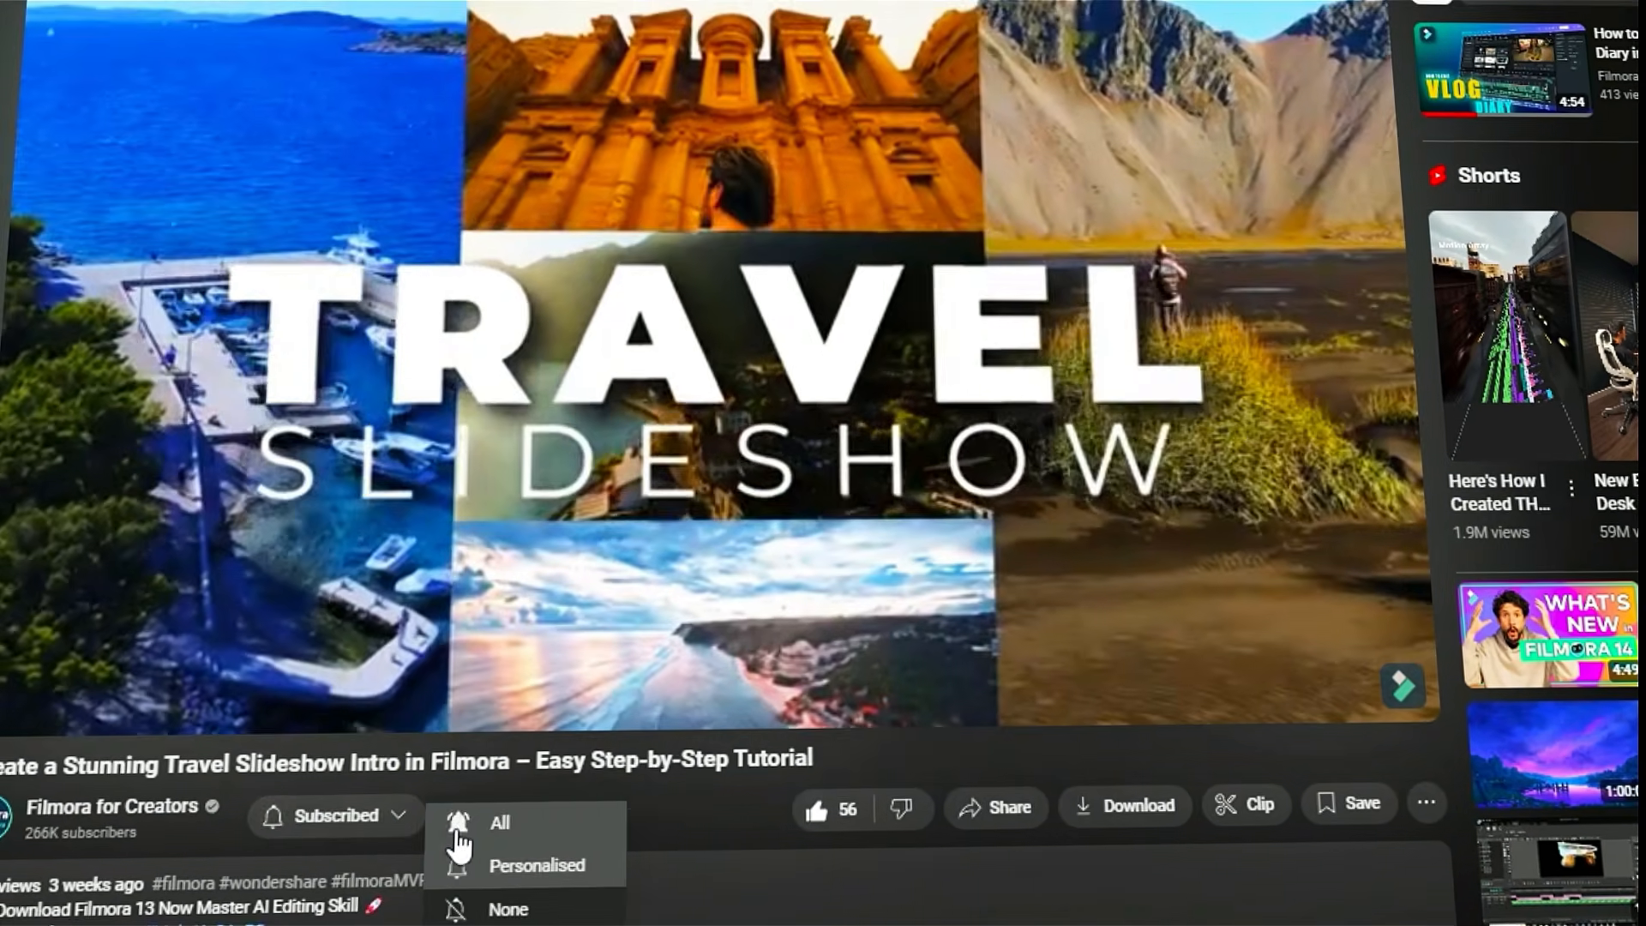
left_click(467, 858)
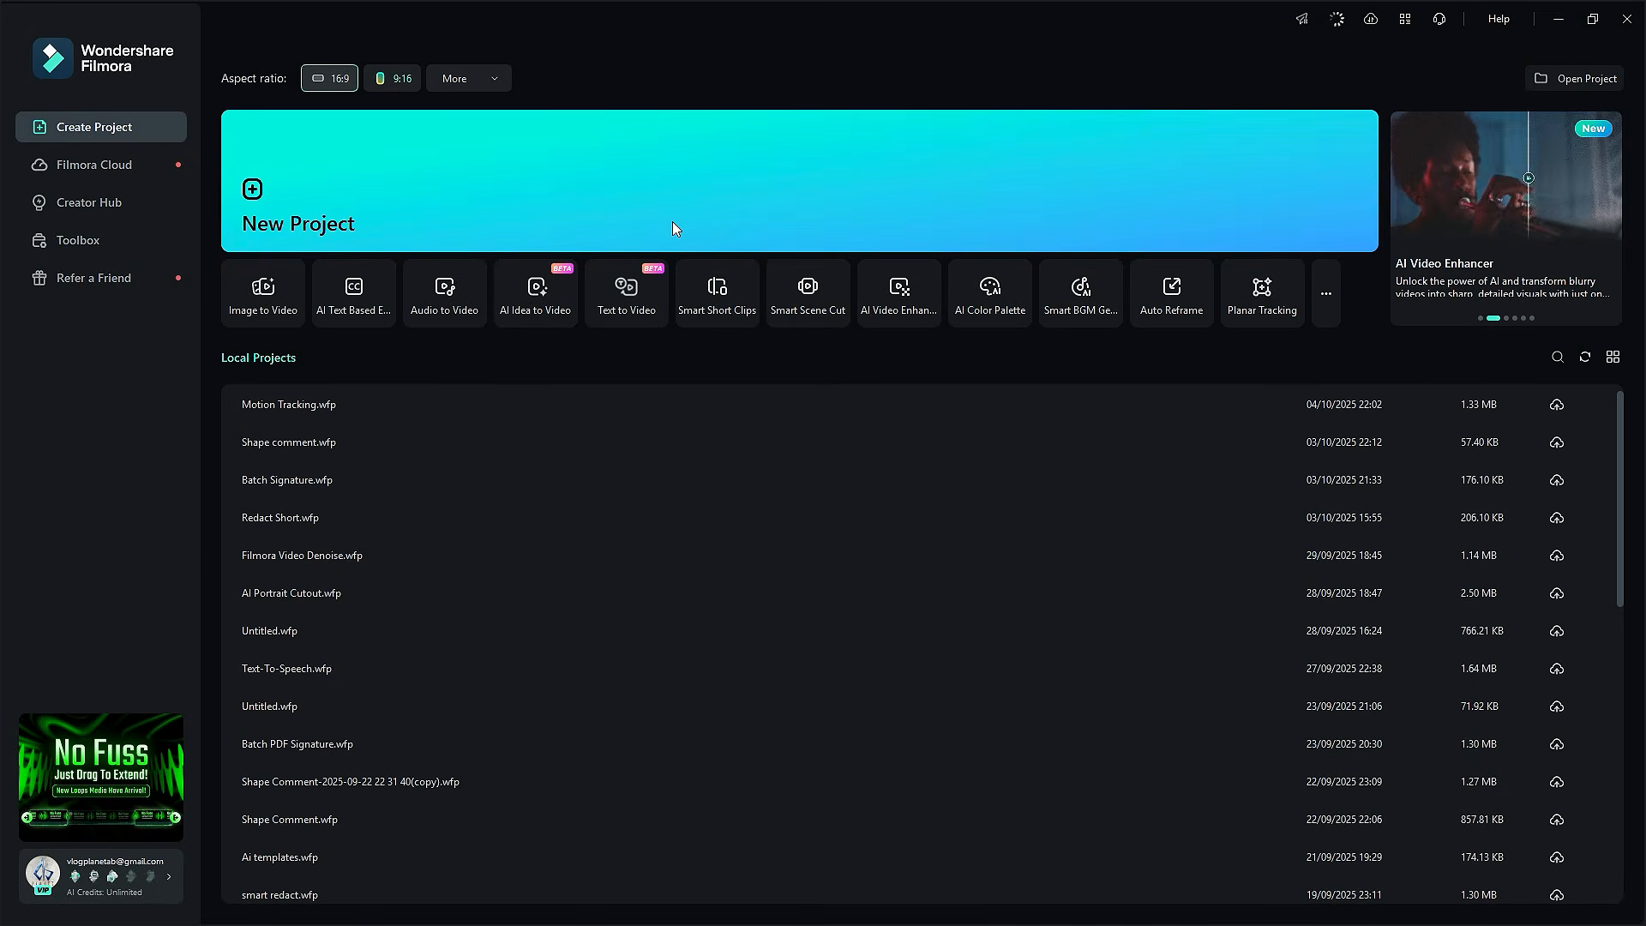
Step: Create a new project in Filmora and open Video Element Editing within the AI Image To Video generator
left_click(672, 223)
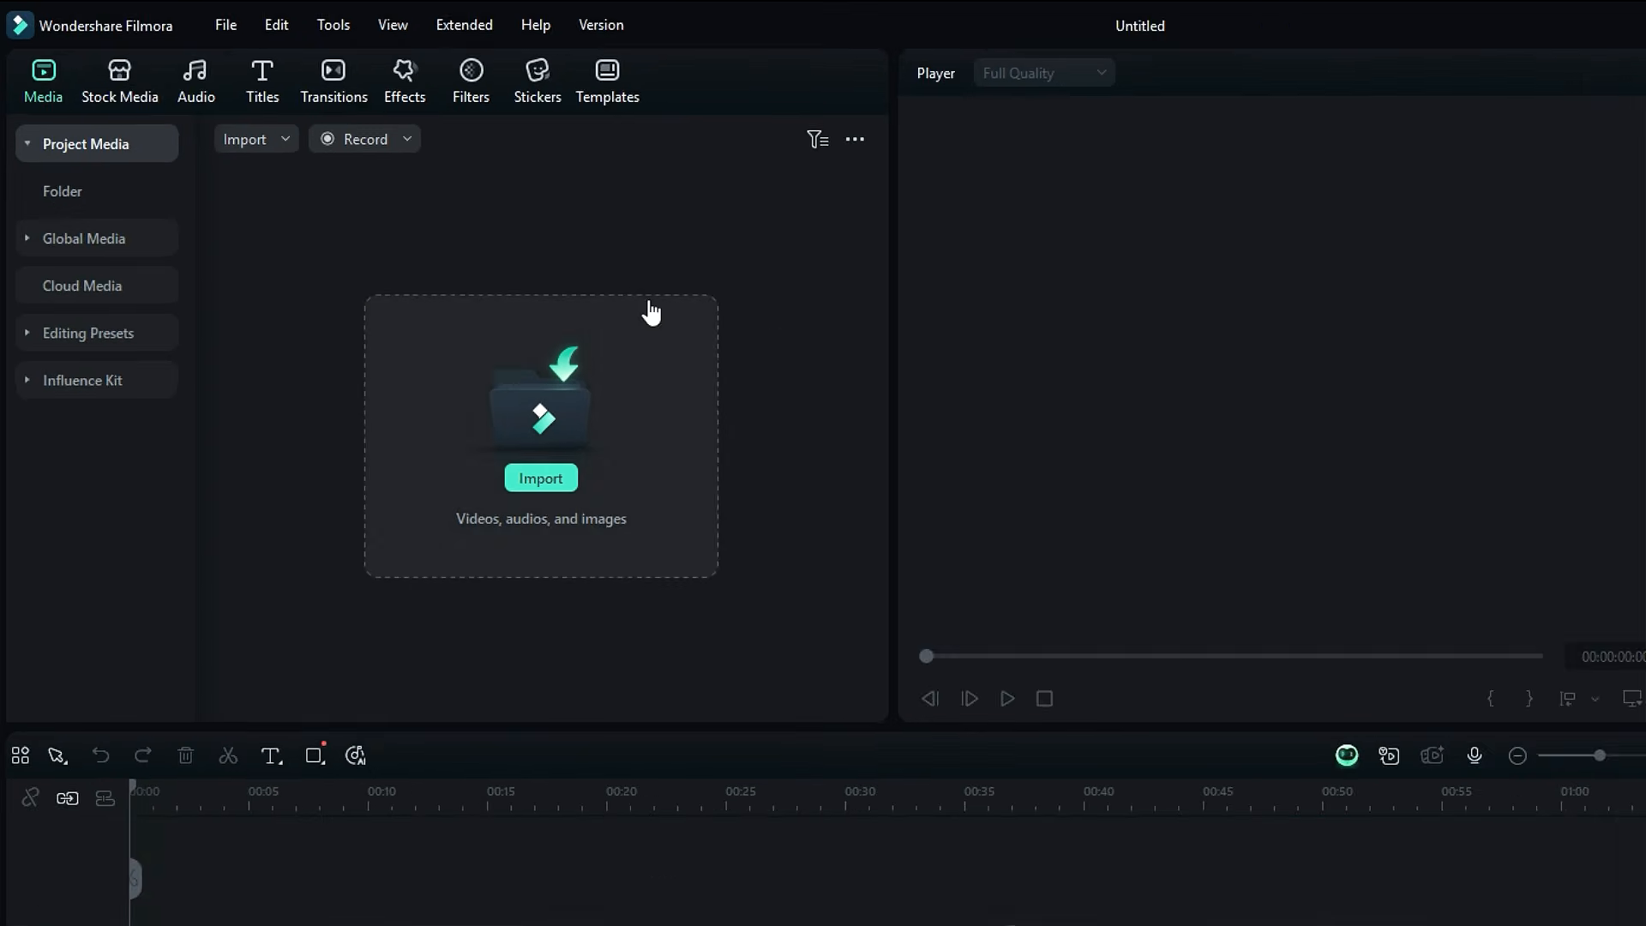
left_click(137, 88)
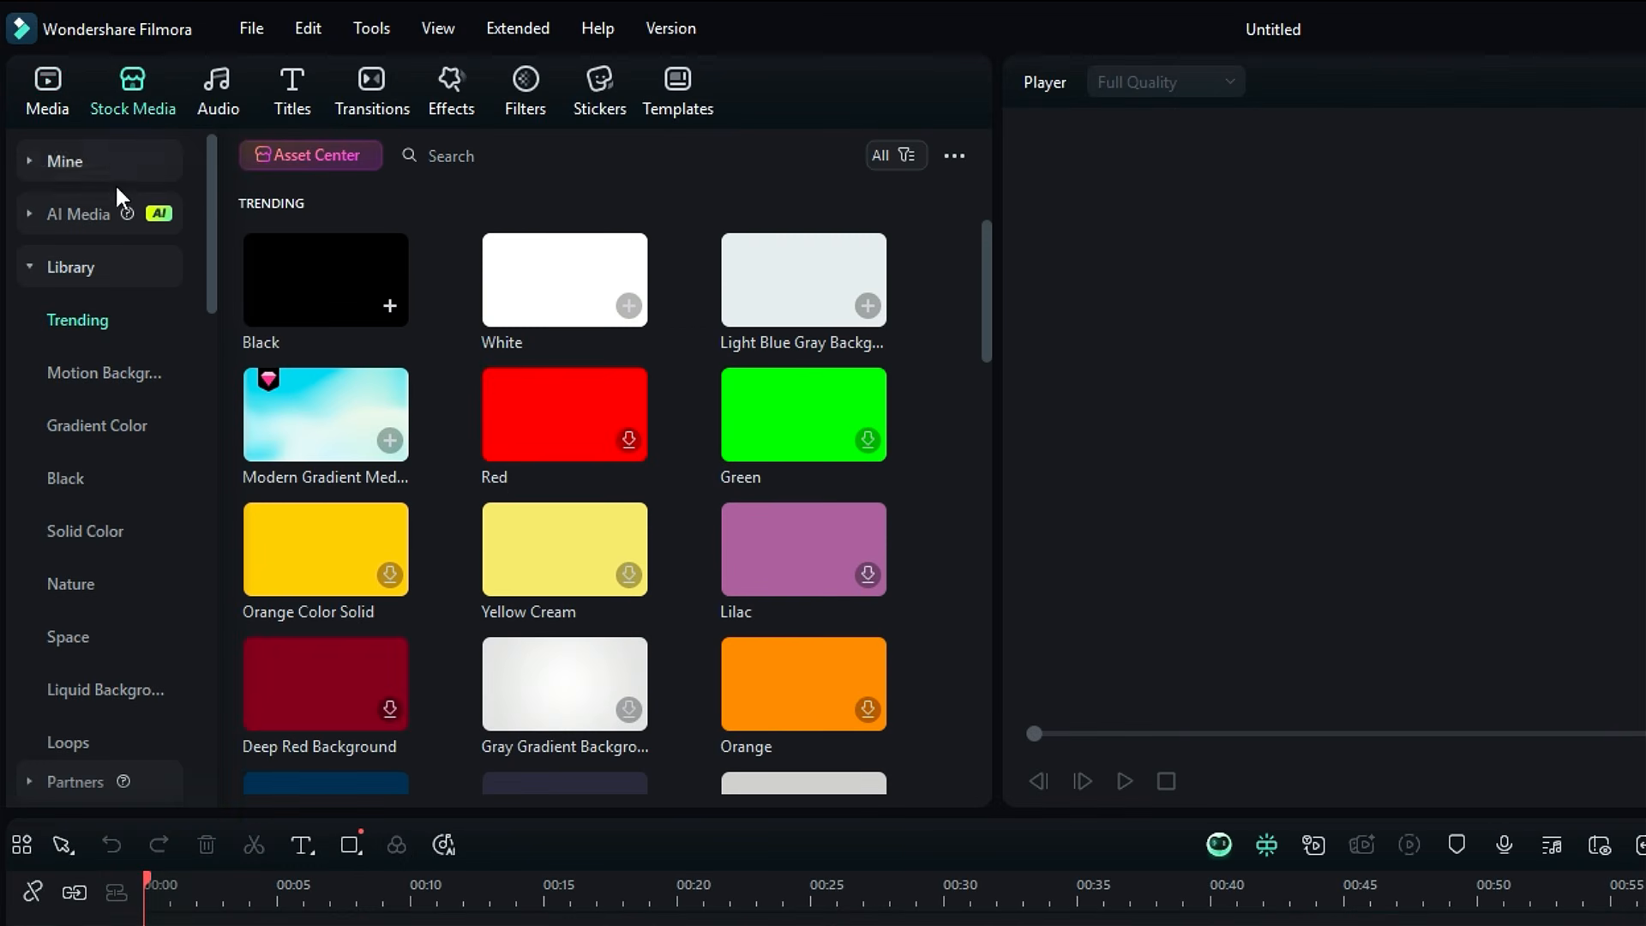
left_click(105, 216)
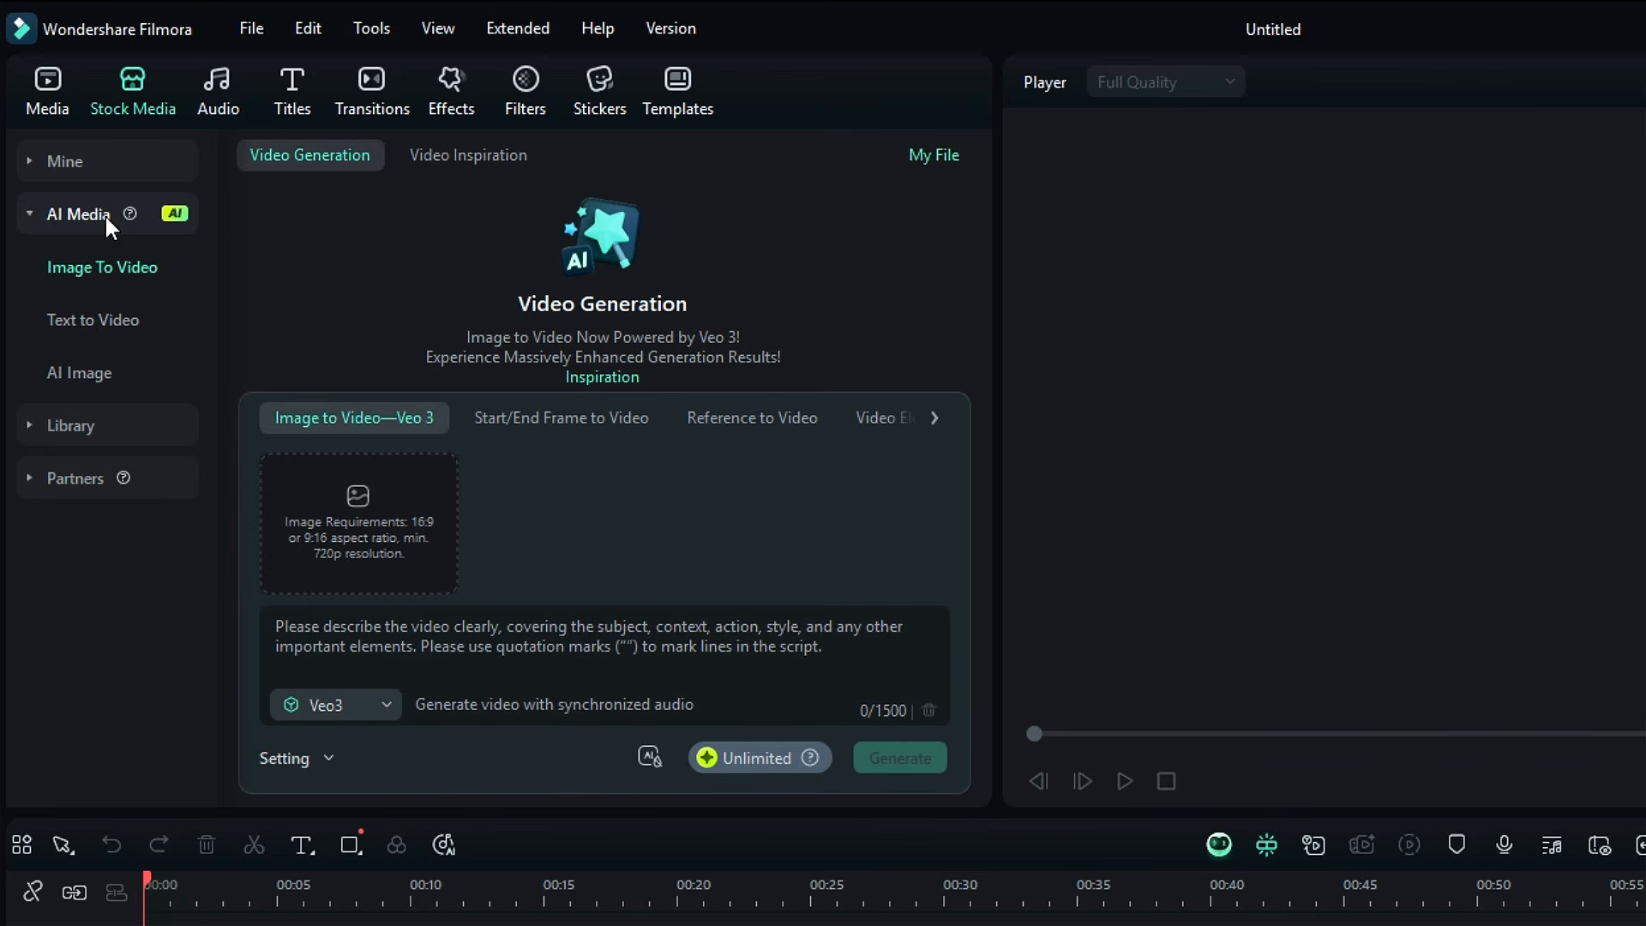
left_click(935, 417)
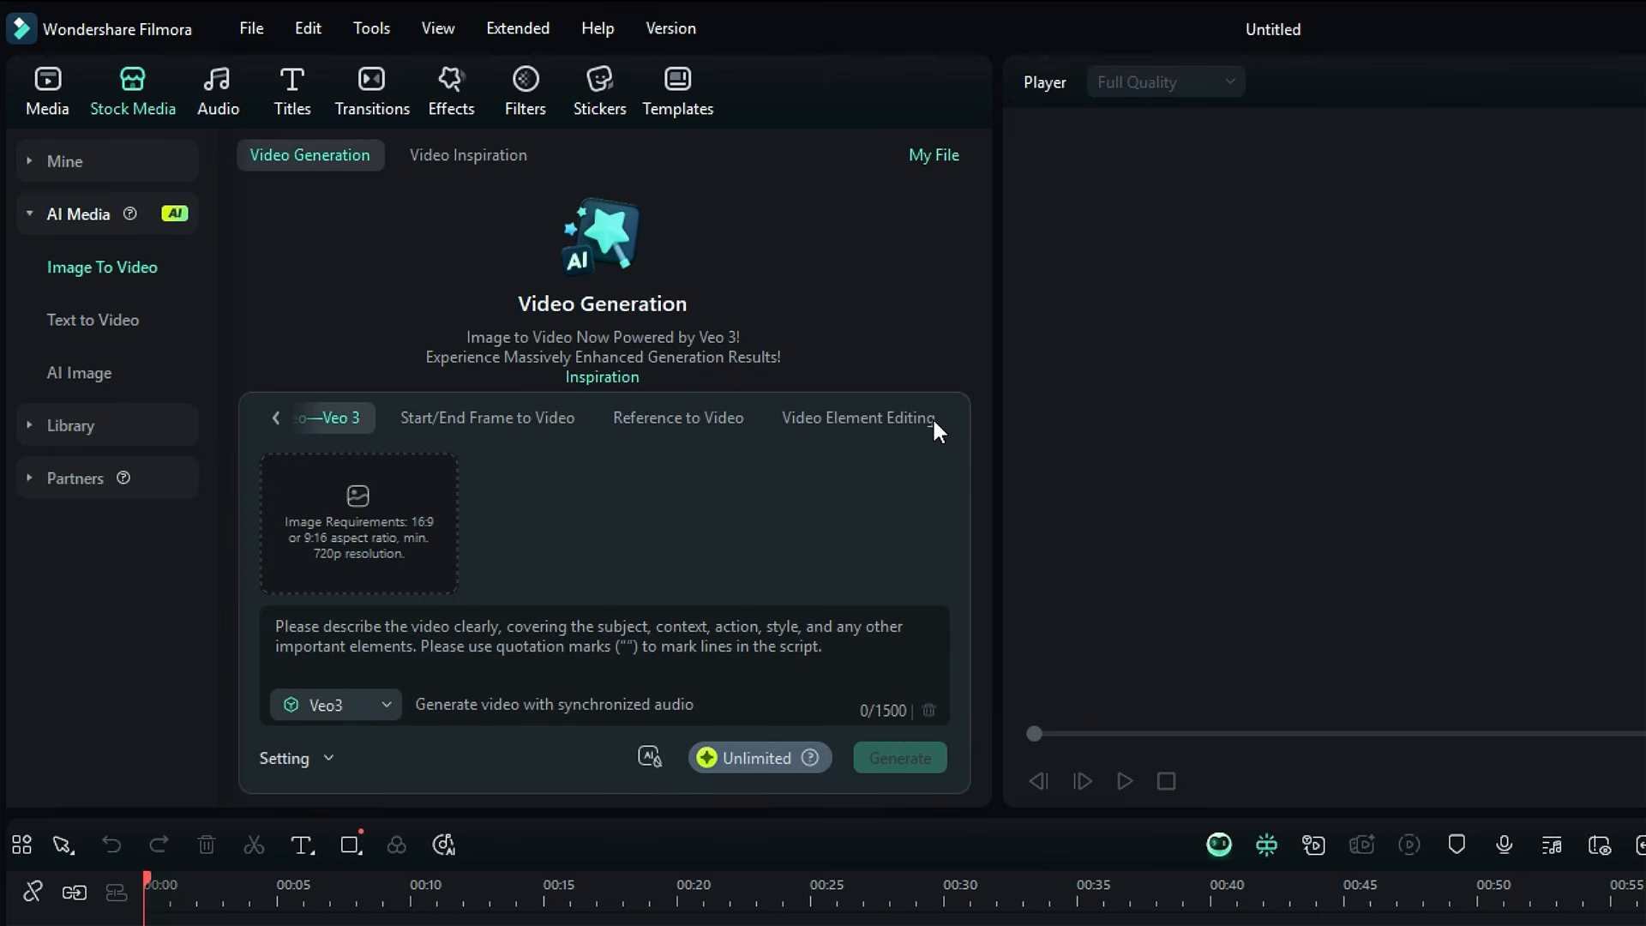
left_click(888, 418)
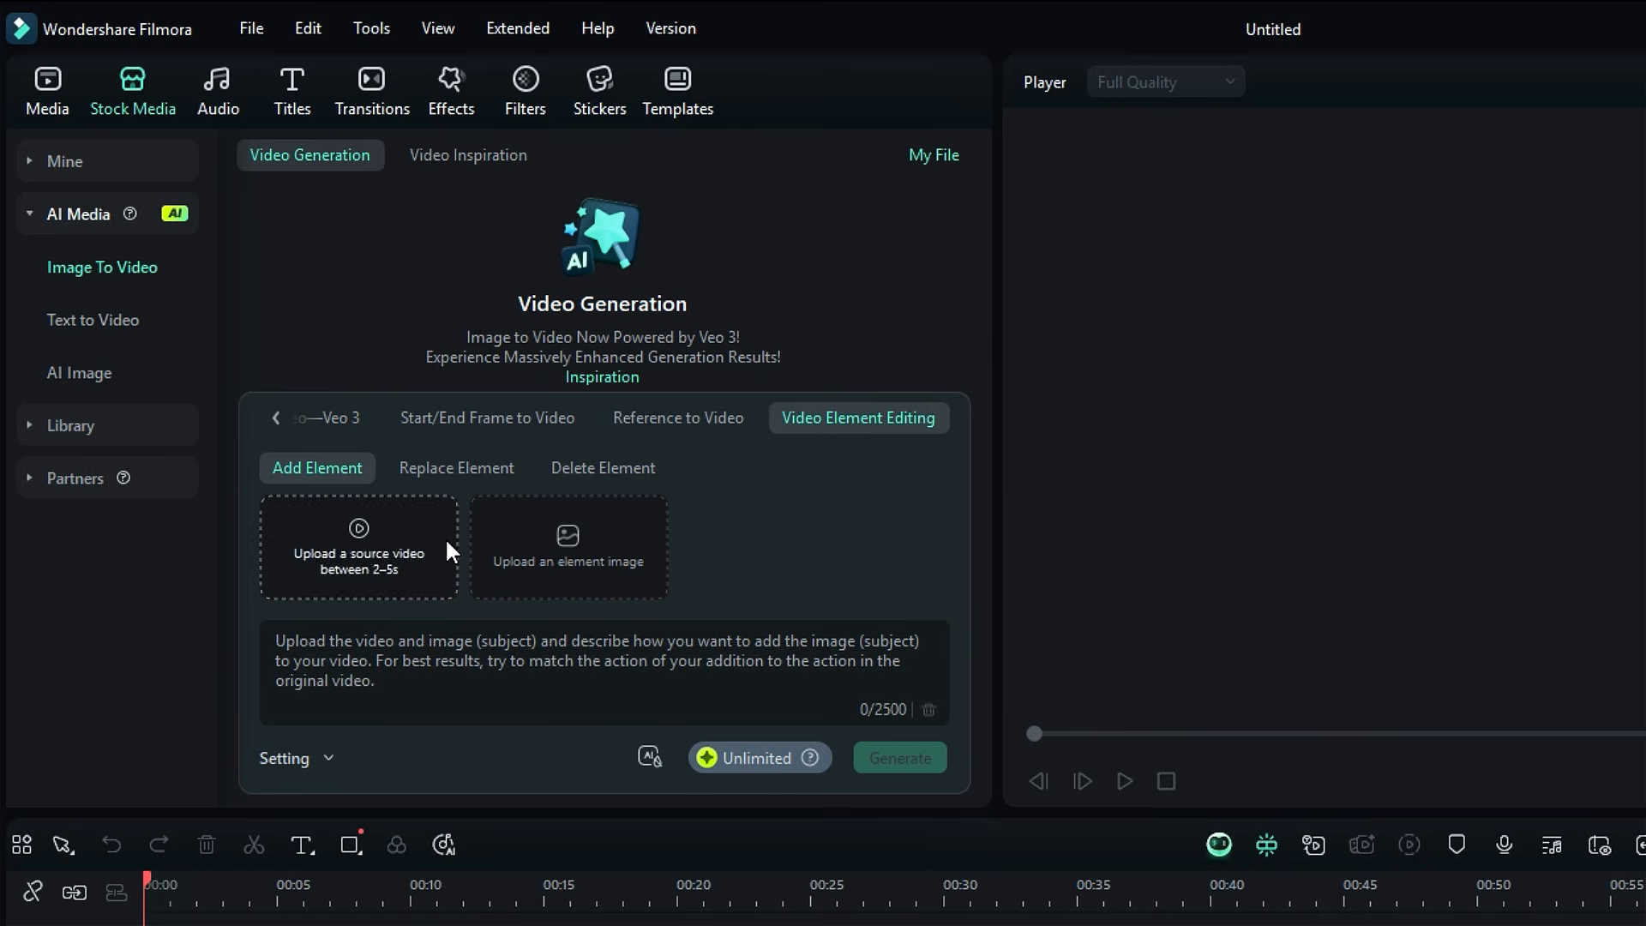
Step: For Add Element, upload the rabbit clip 13643430_1920_1080_25fps as the source video and pngimg.com - tshirt_PNG5437 as the element image
left_click(359, 522)
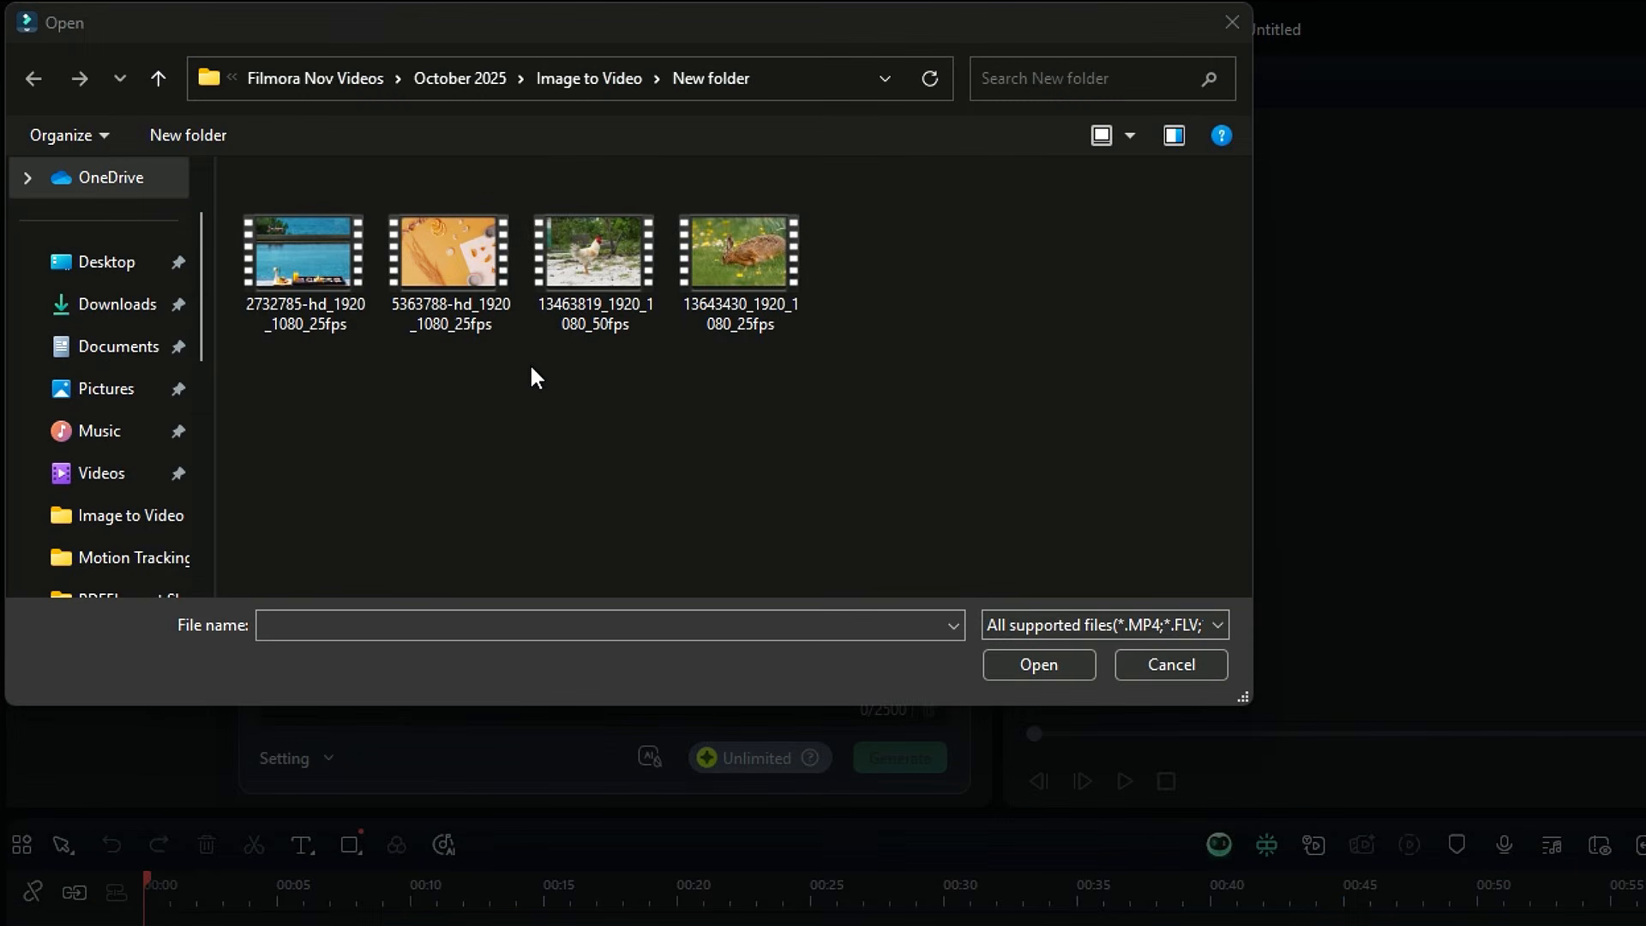
left_click(725, 296)
left_click(1040, 666)
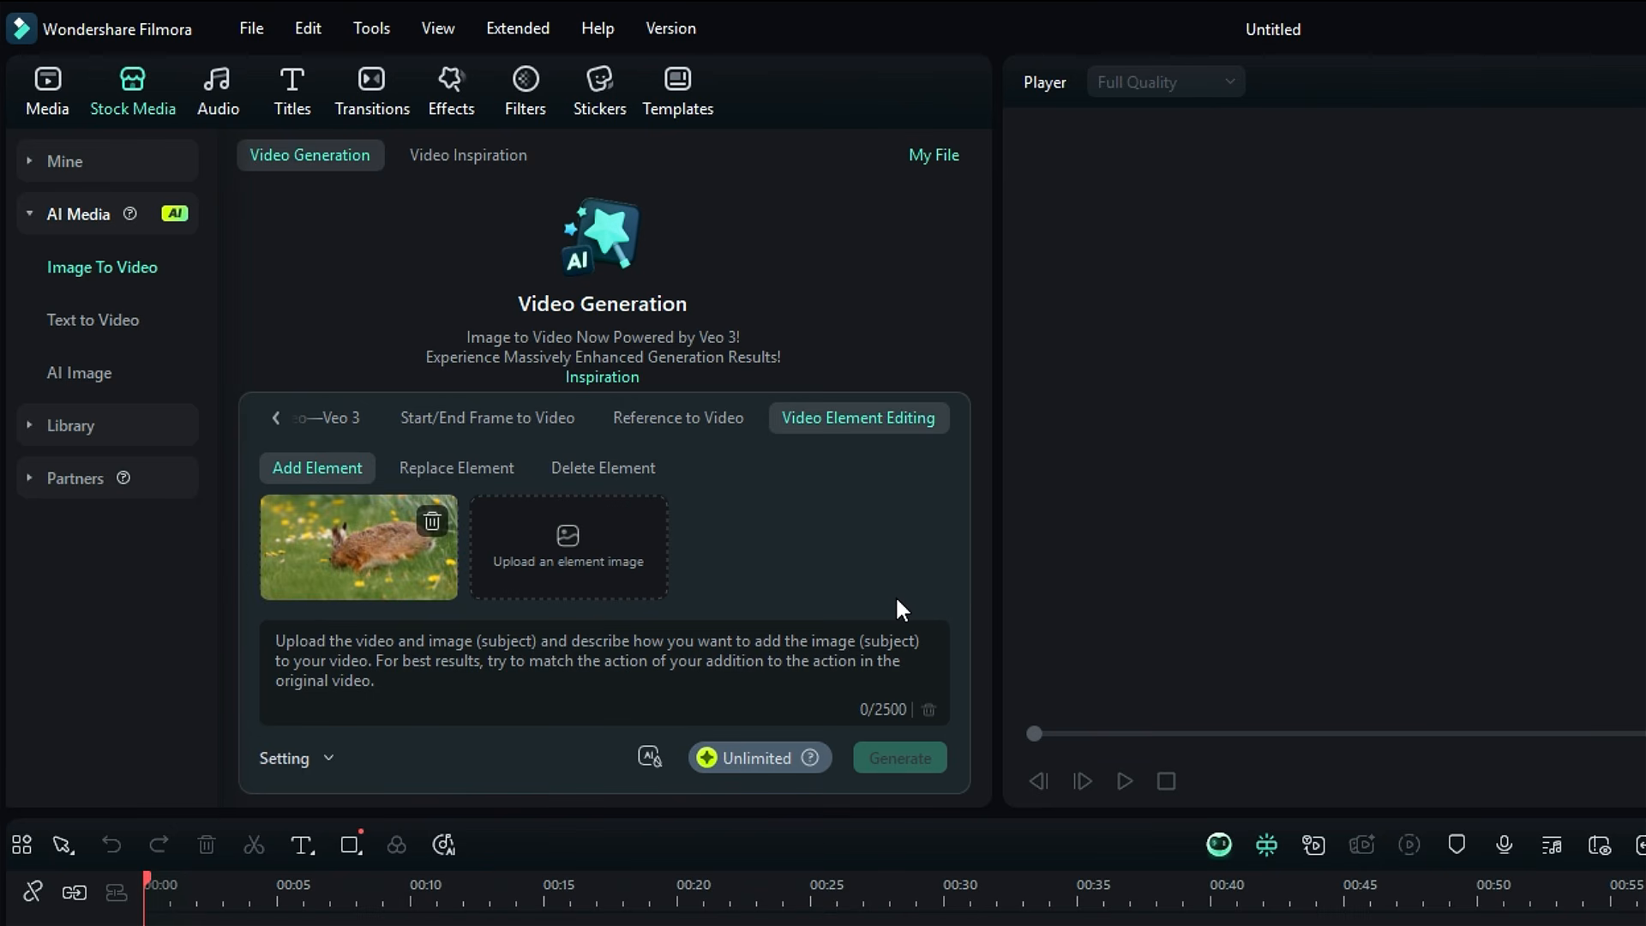
left_click(589, 538)
left_click(1012, 269)
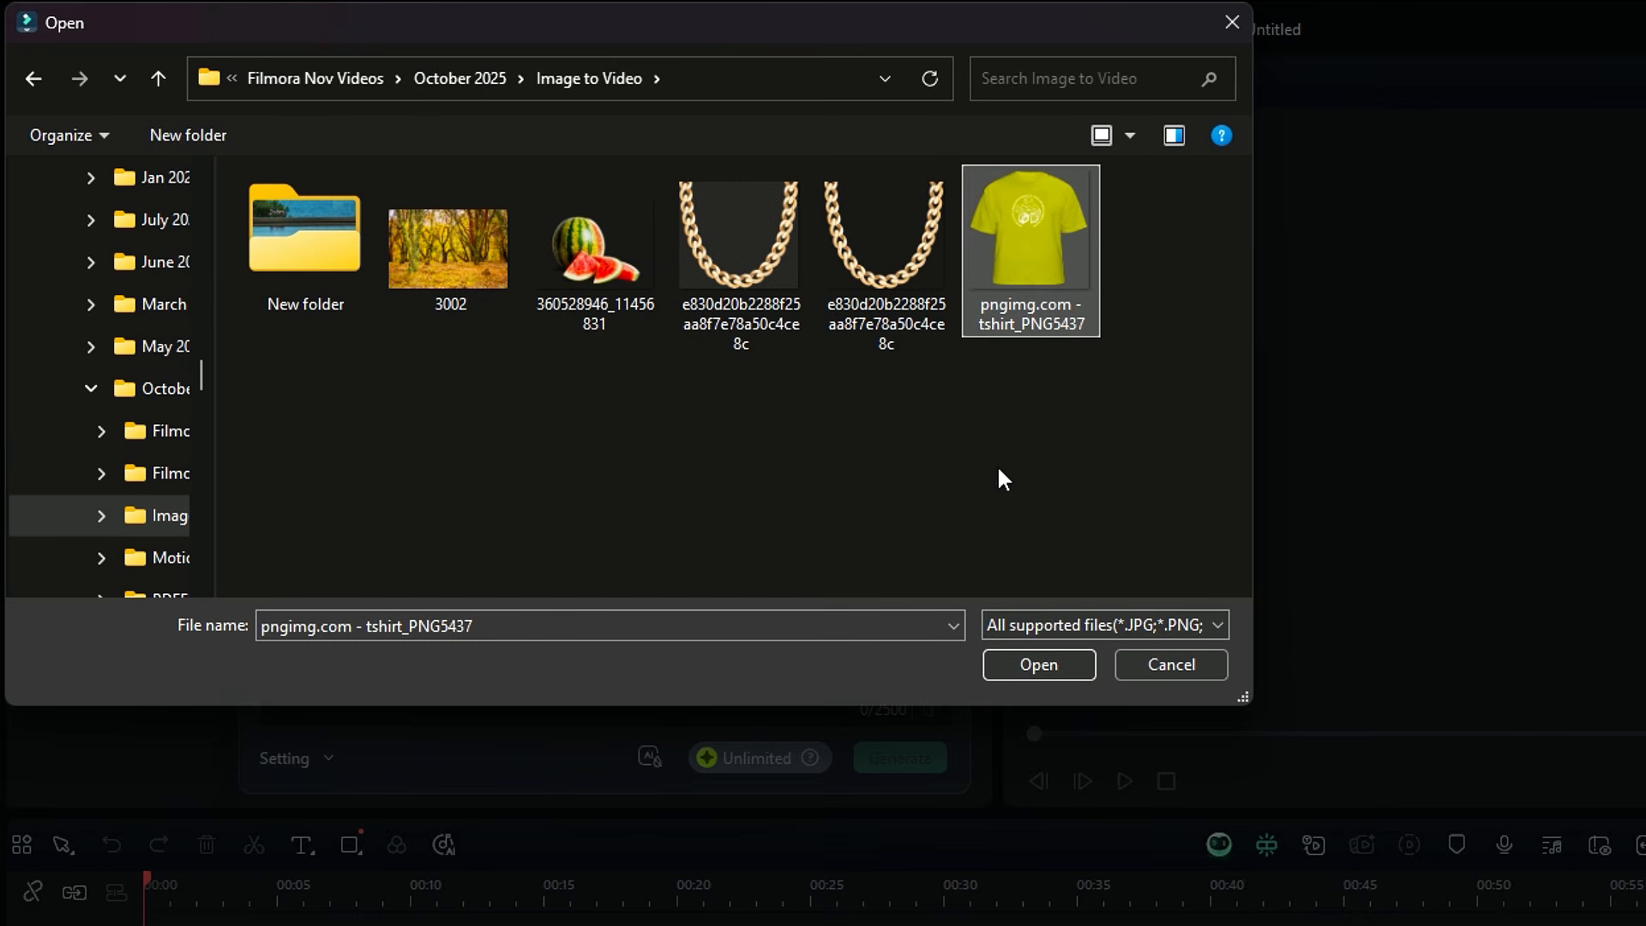
left_click(1017, 667)
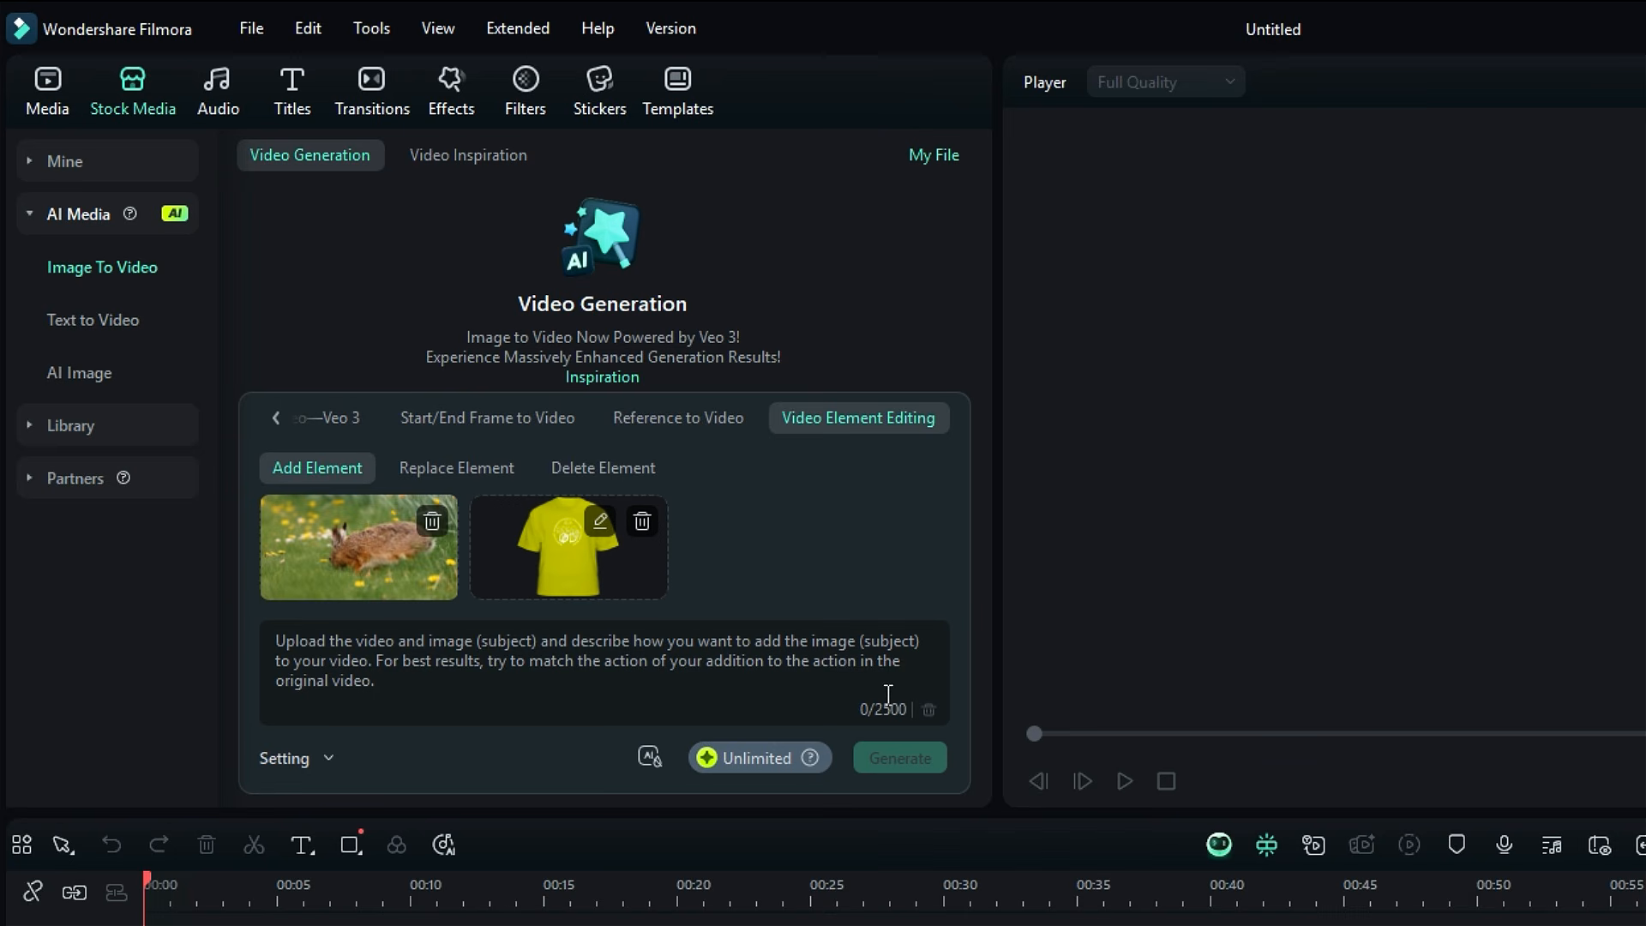
Step: Generate the added-element video with the prompt "A rabbit is wearing a t-shirt, making it look natural"
left_click(408, 651)
type("A")
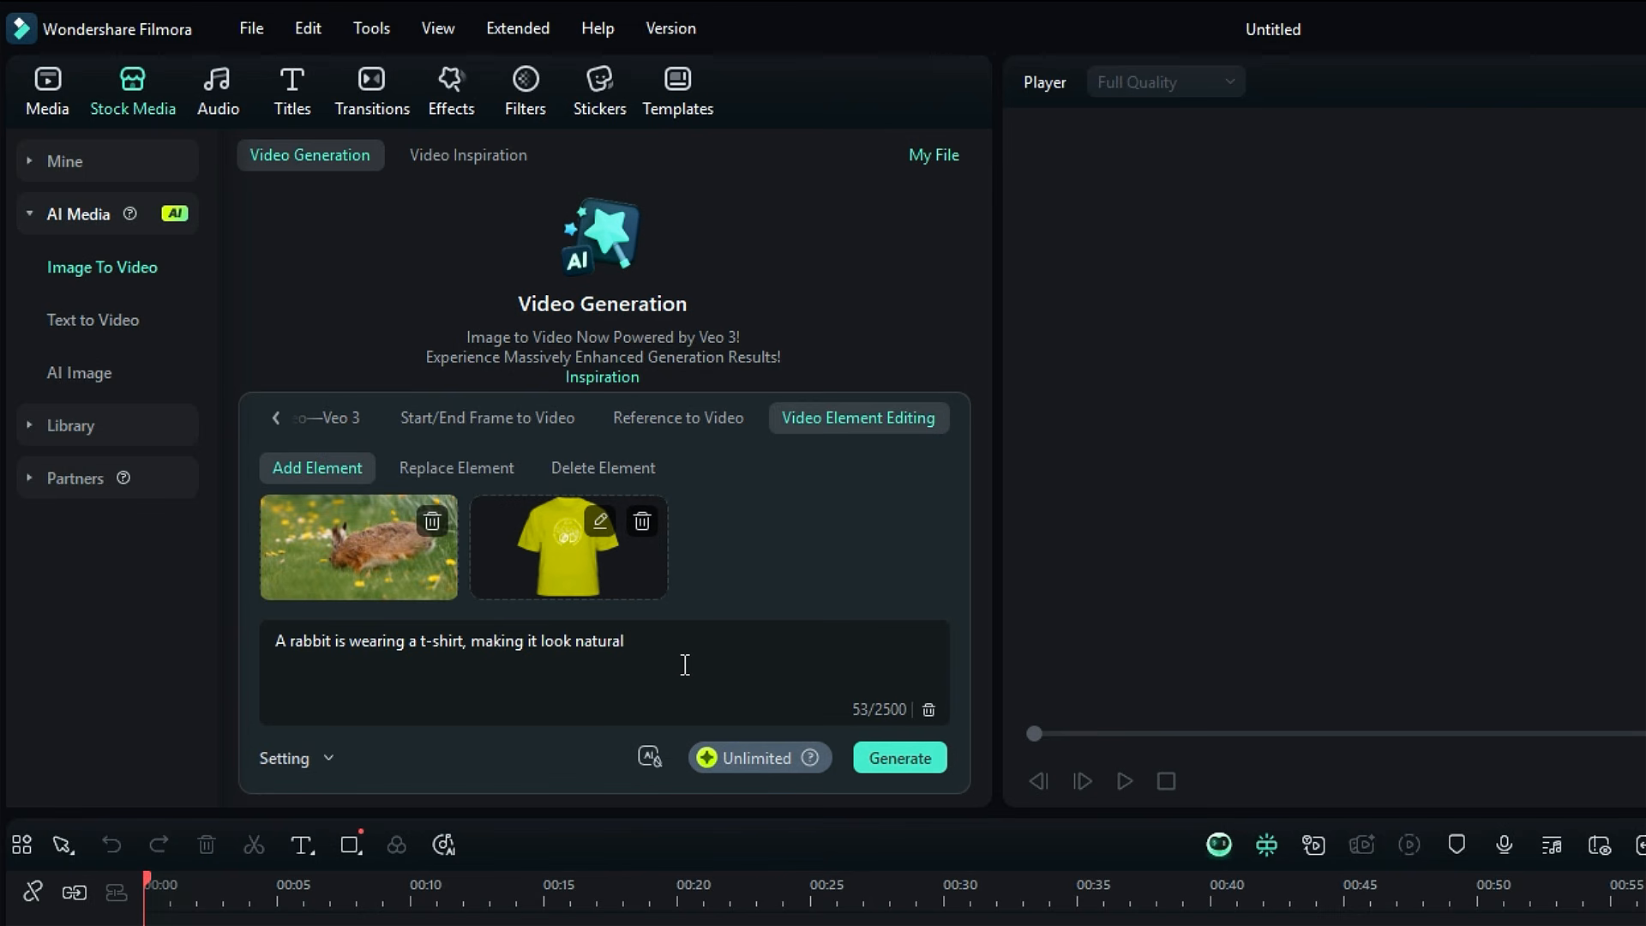
left_click(852, 739)
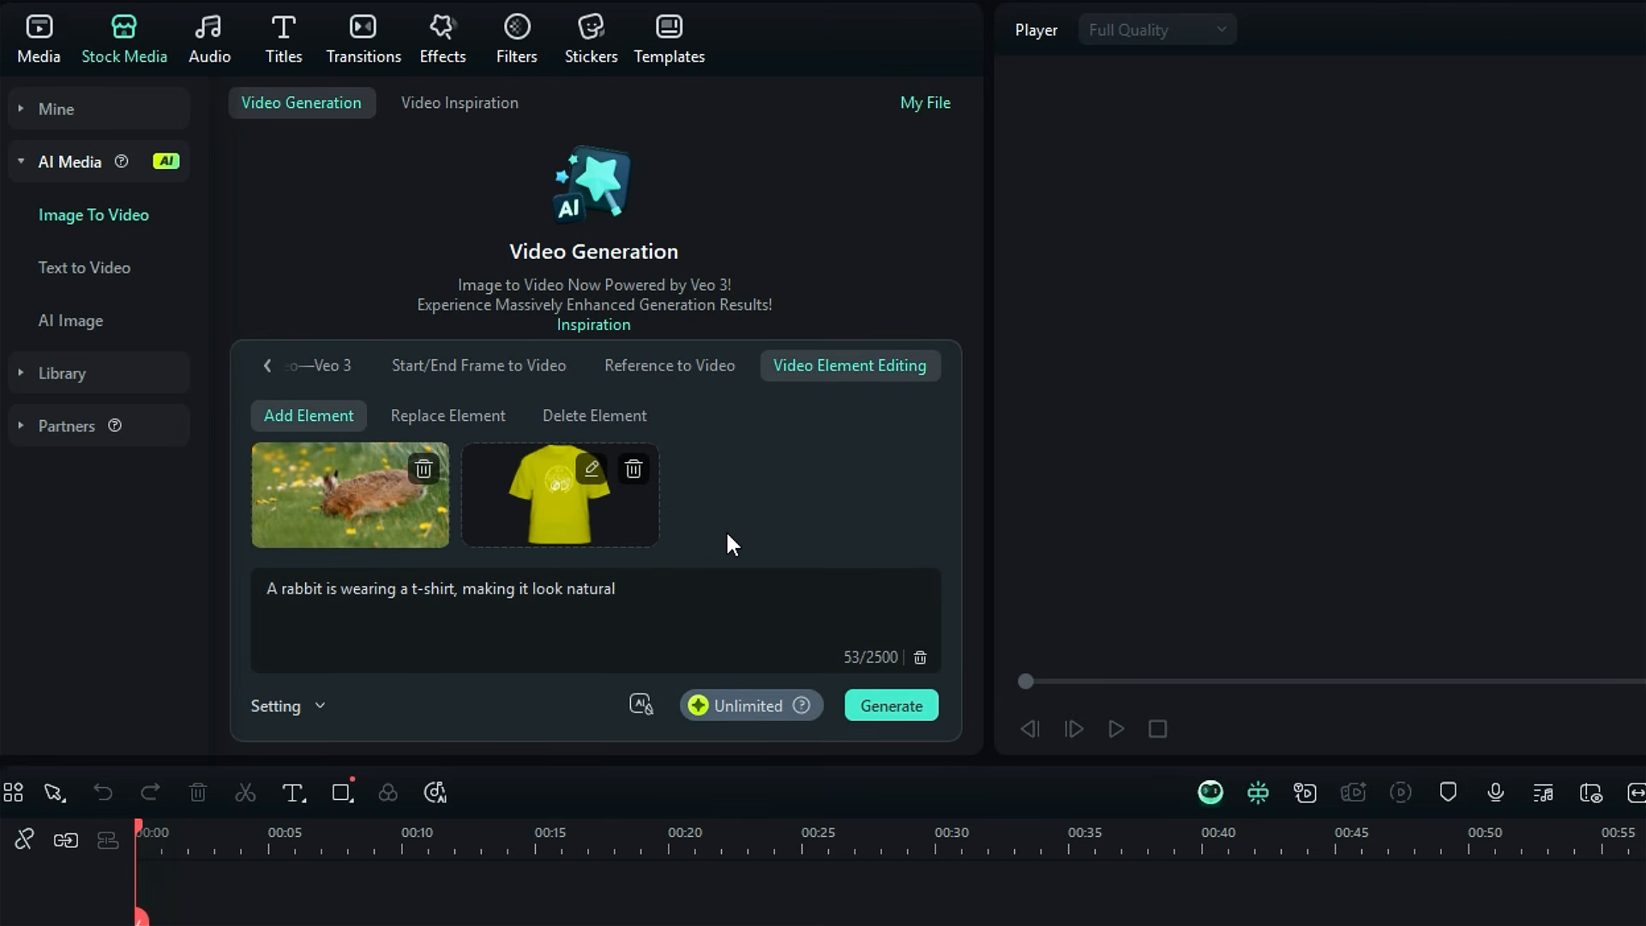
Step: Switch to Replace Element and upload 5363788-hd_1920_1080_25fps as the source video
left_click(446, 415)
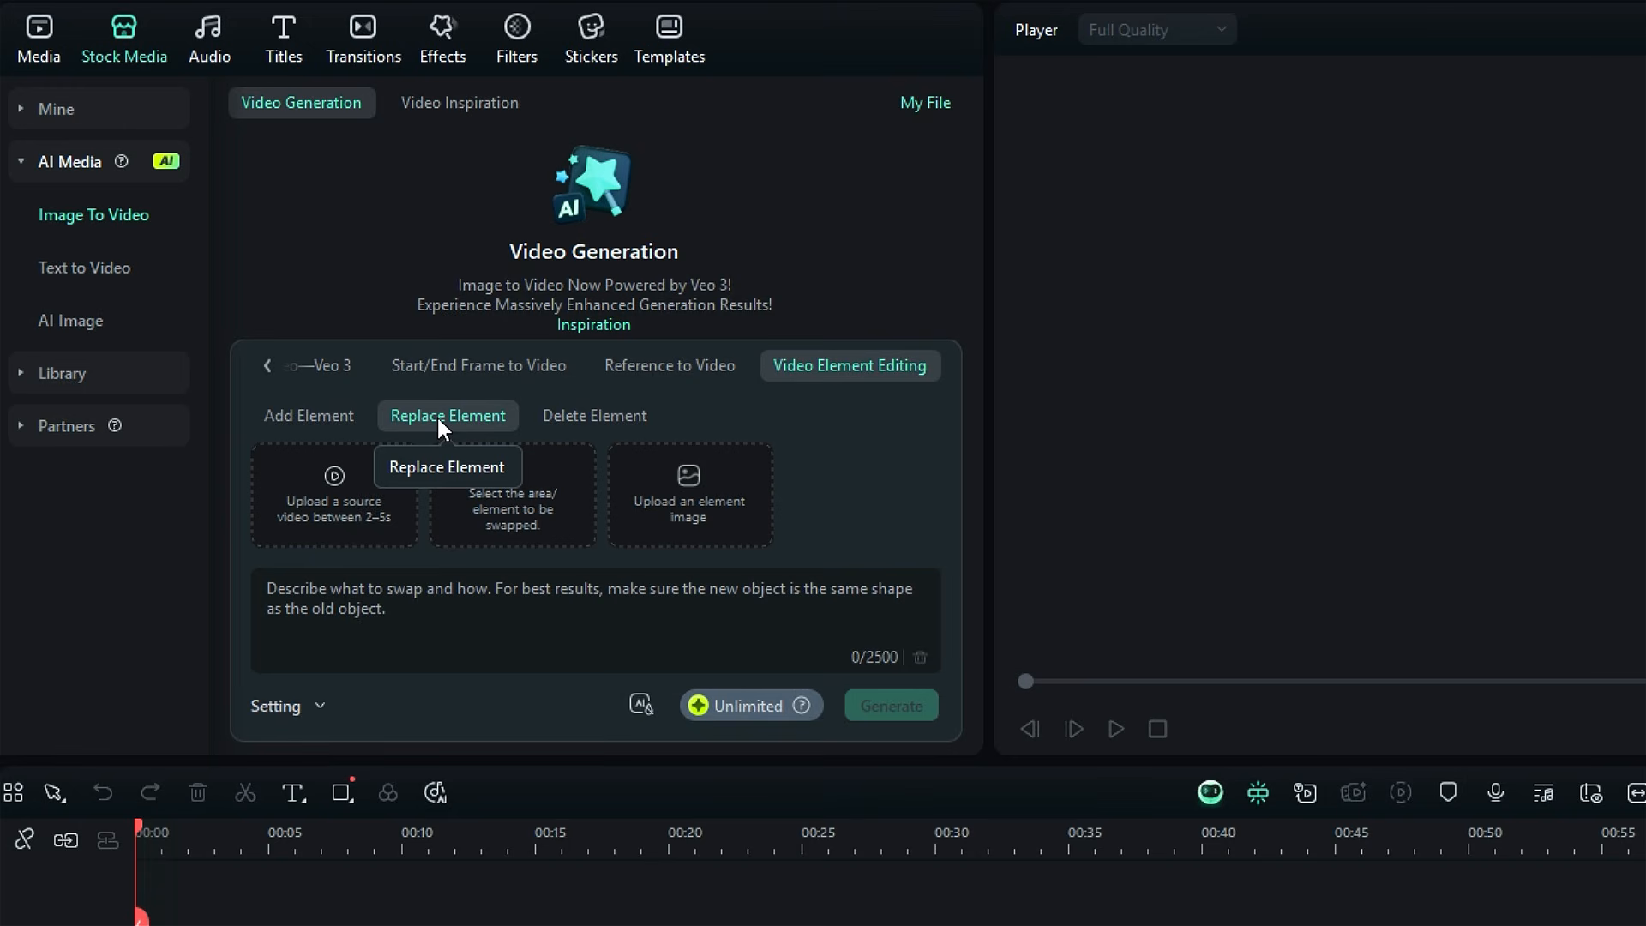
left_click(343, 476)
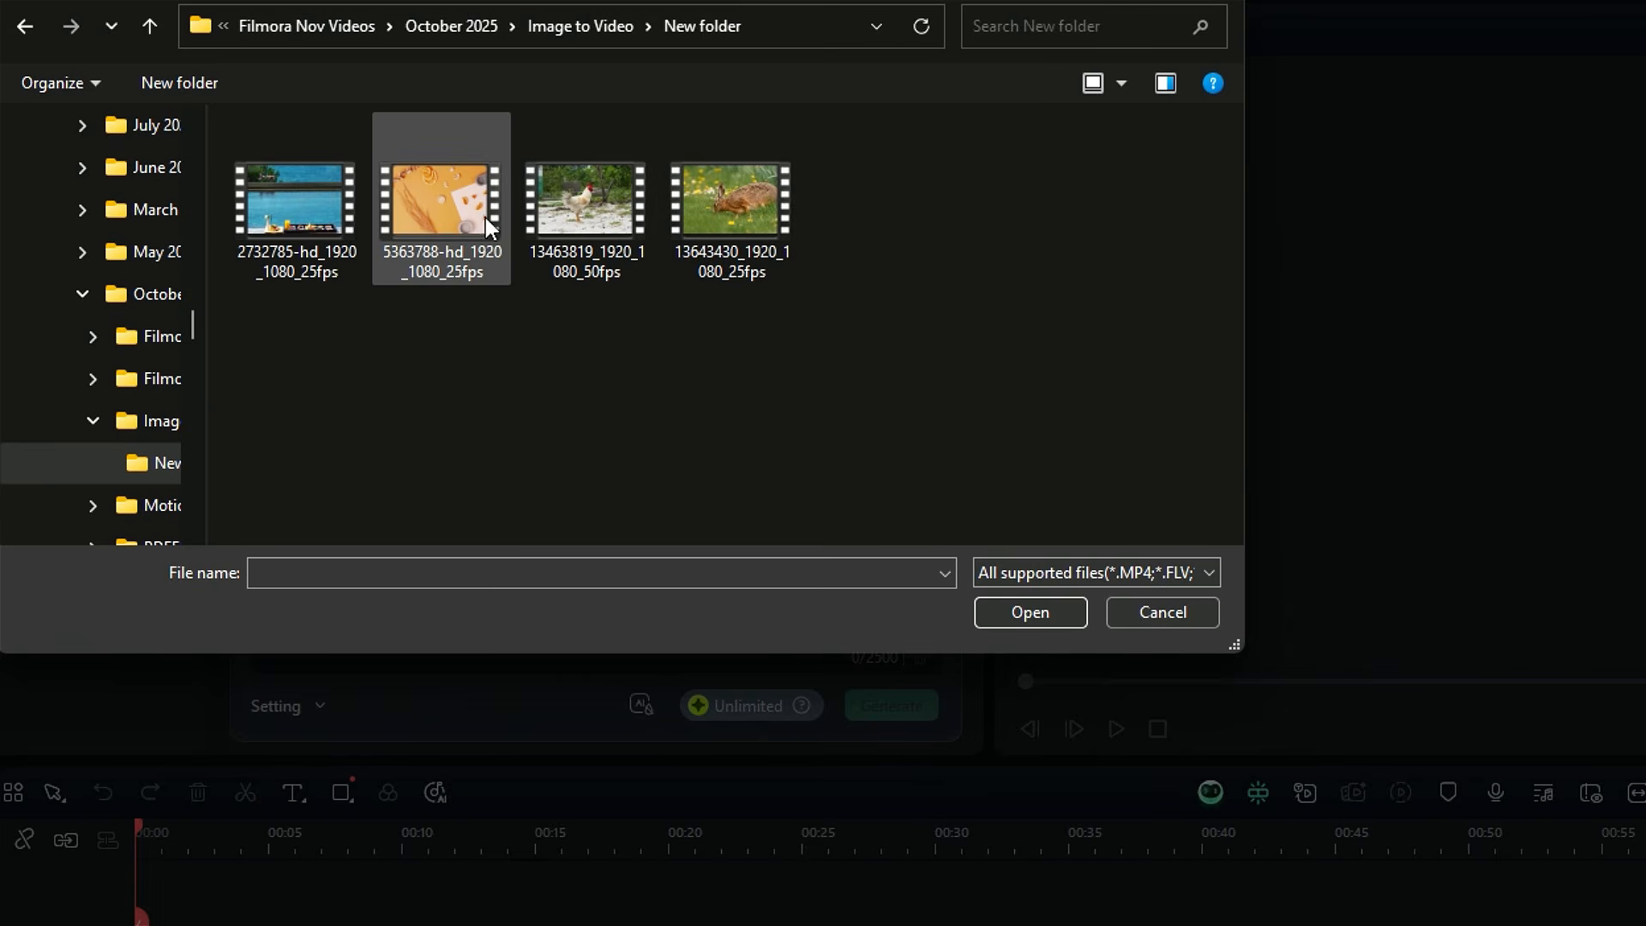
left_click(343, 218)
left_click(442, 214)
left_click(1007, 612)
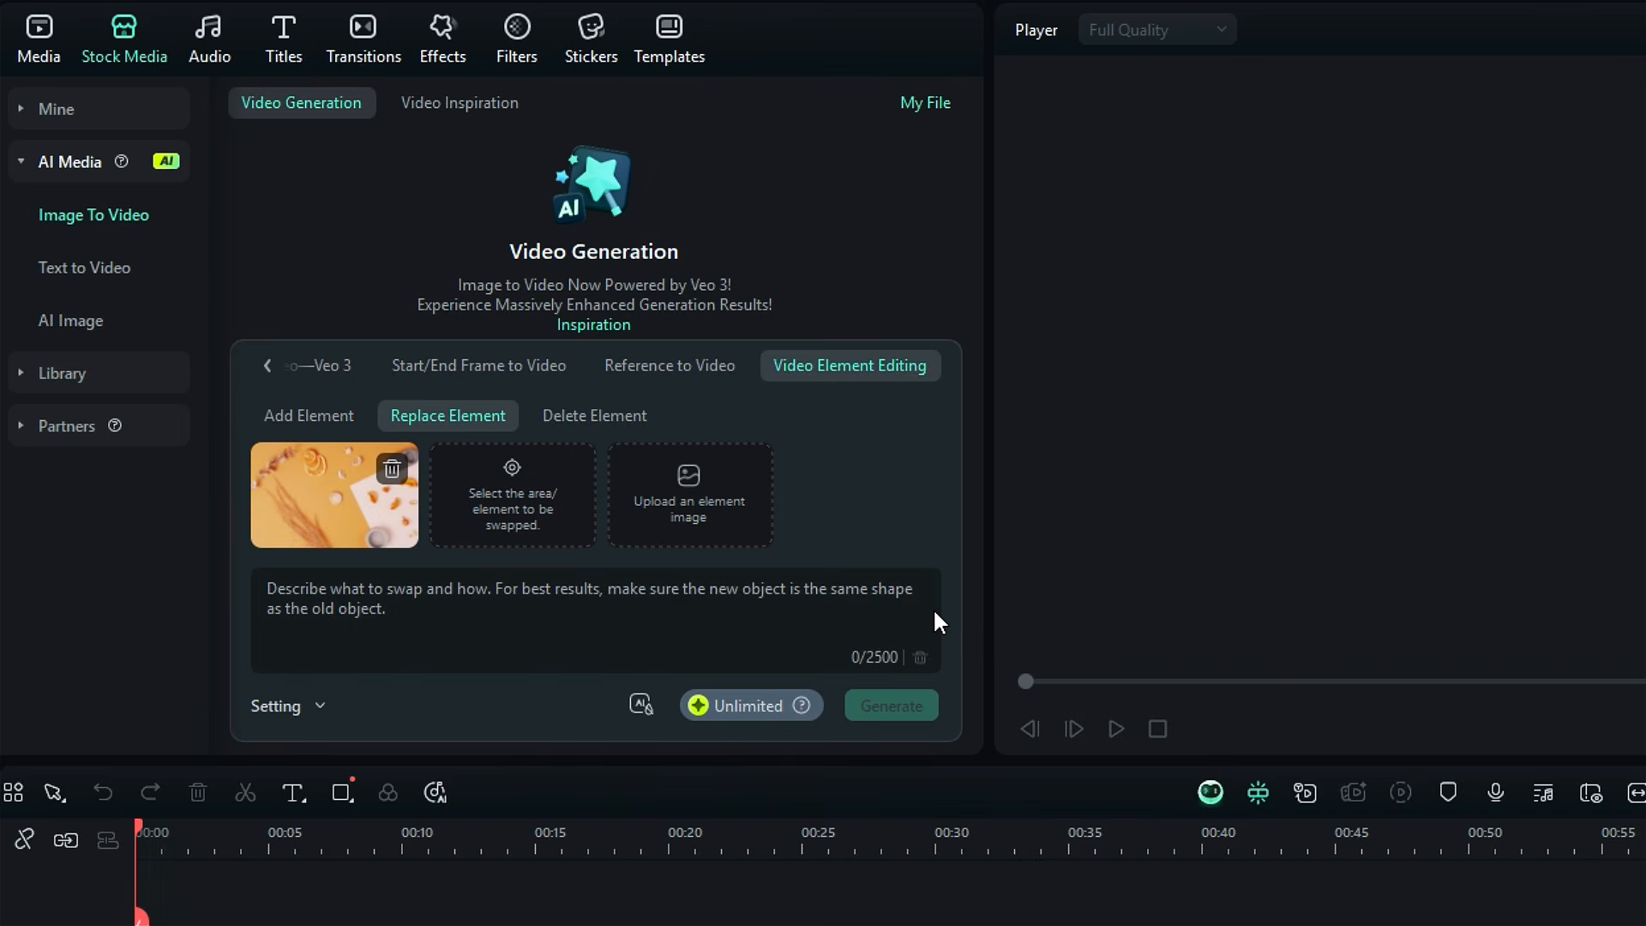
Step: Select the orange slices in the source video as the element to swap, preview the selection and submit it
left_click(549, 498)
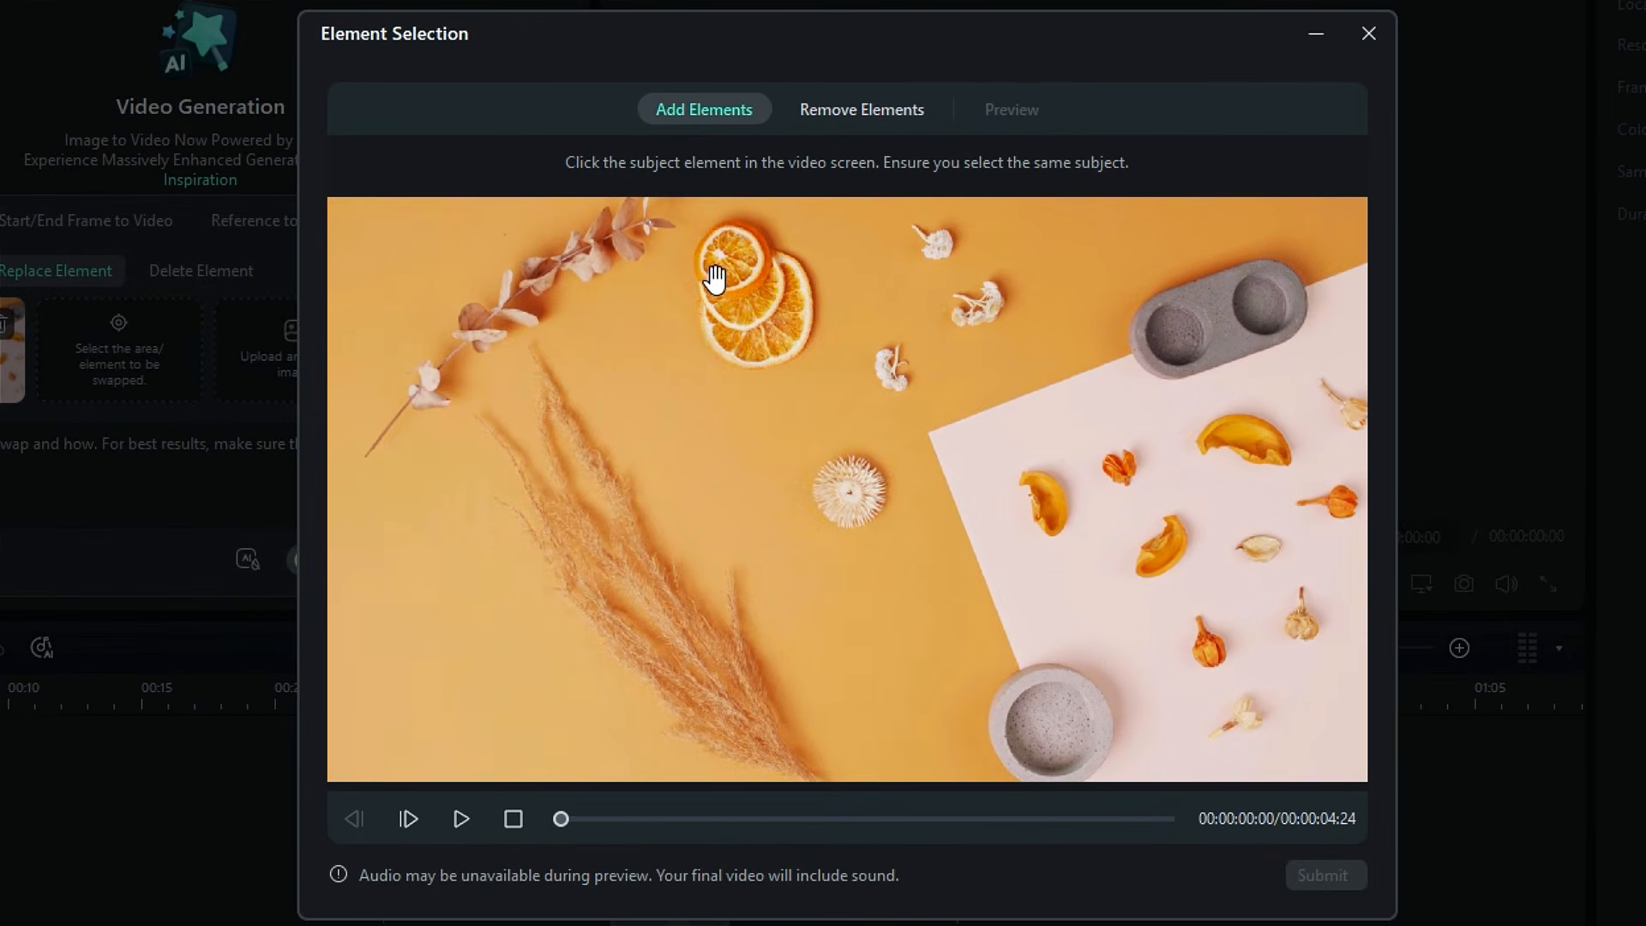
left_click(732, 269)
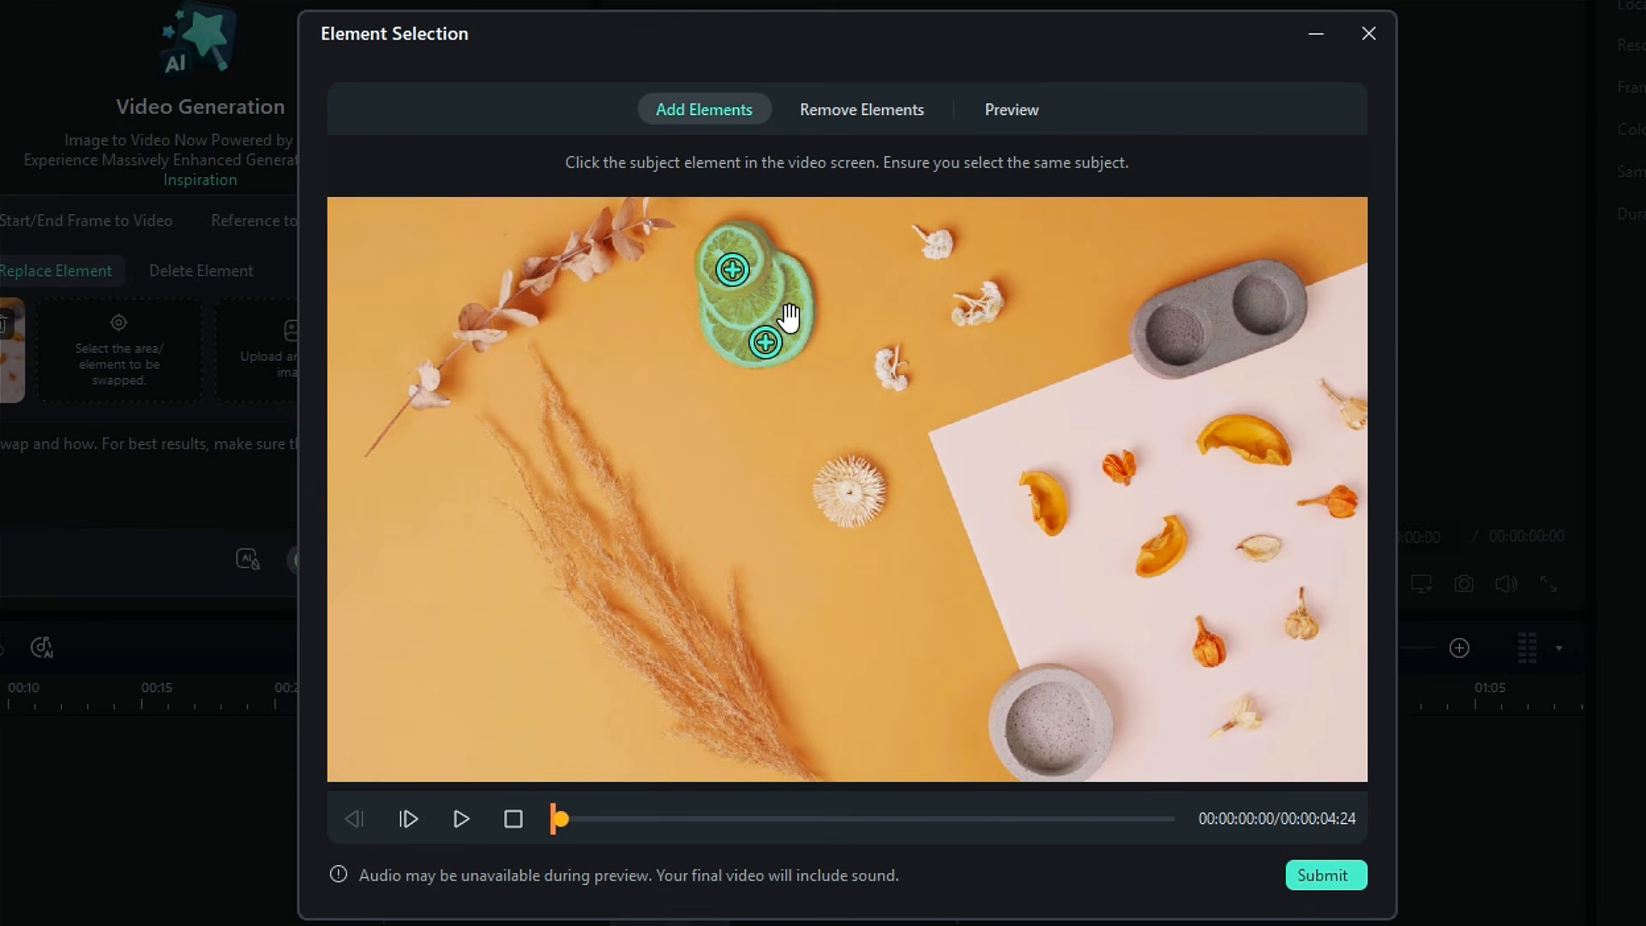
left_click(1041, 117)
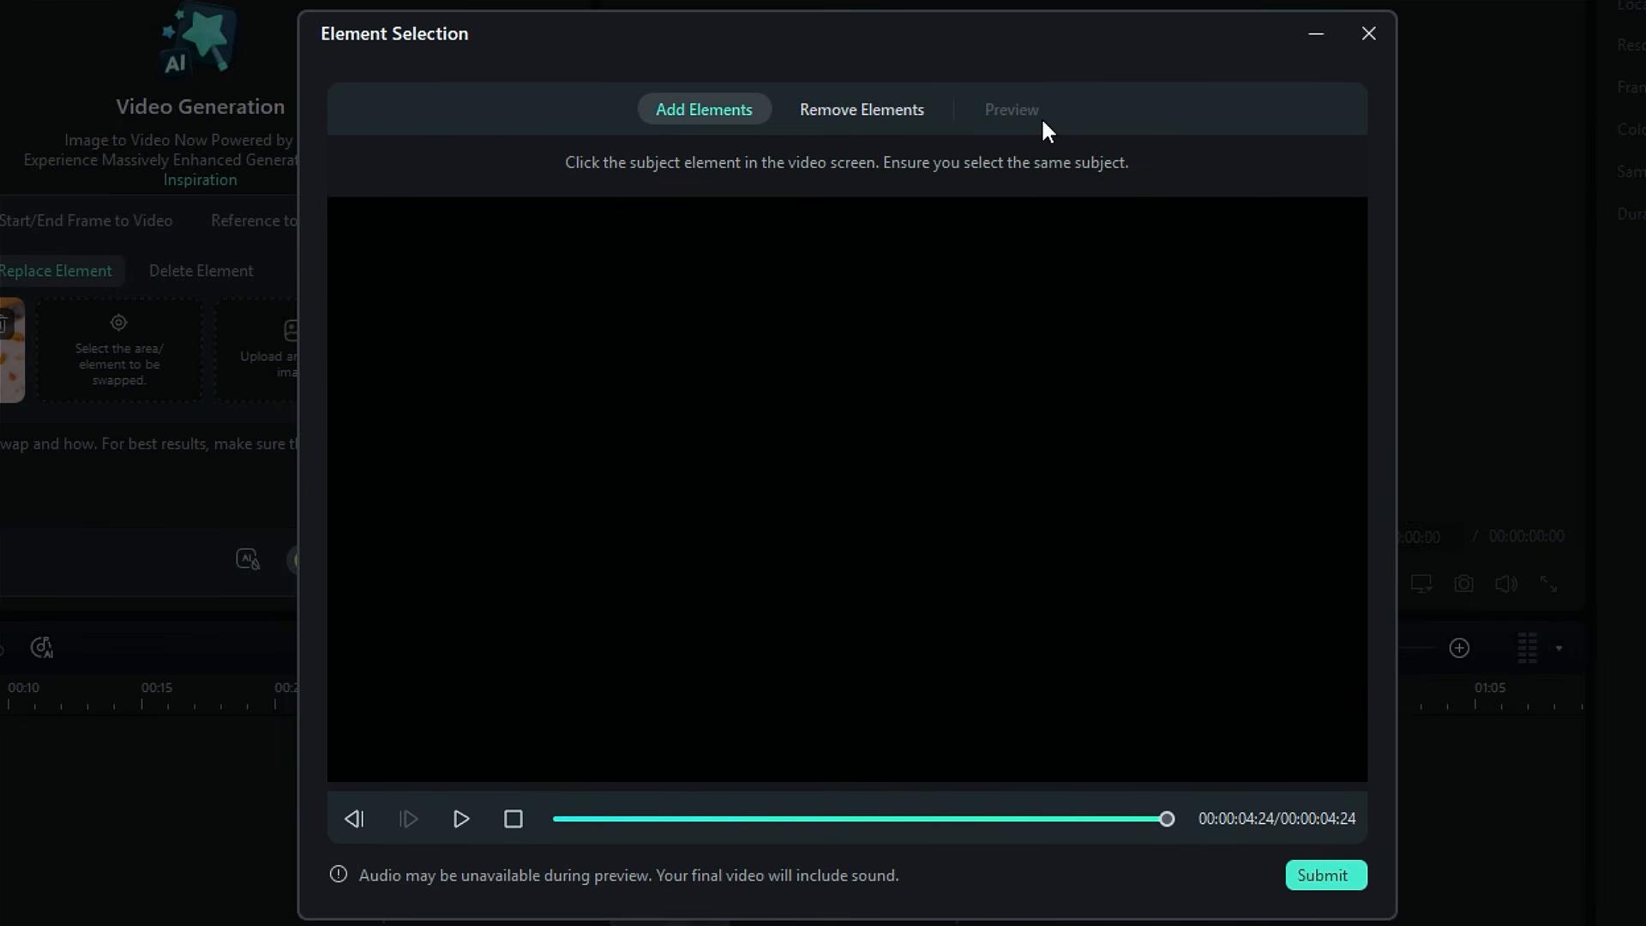
left_click(1354, 873)
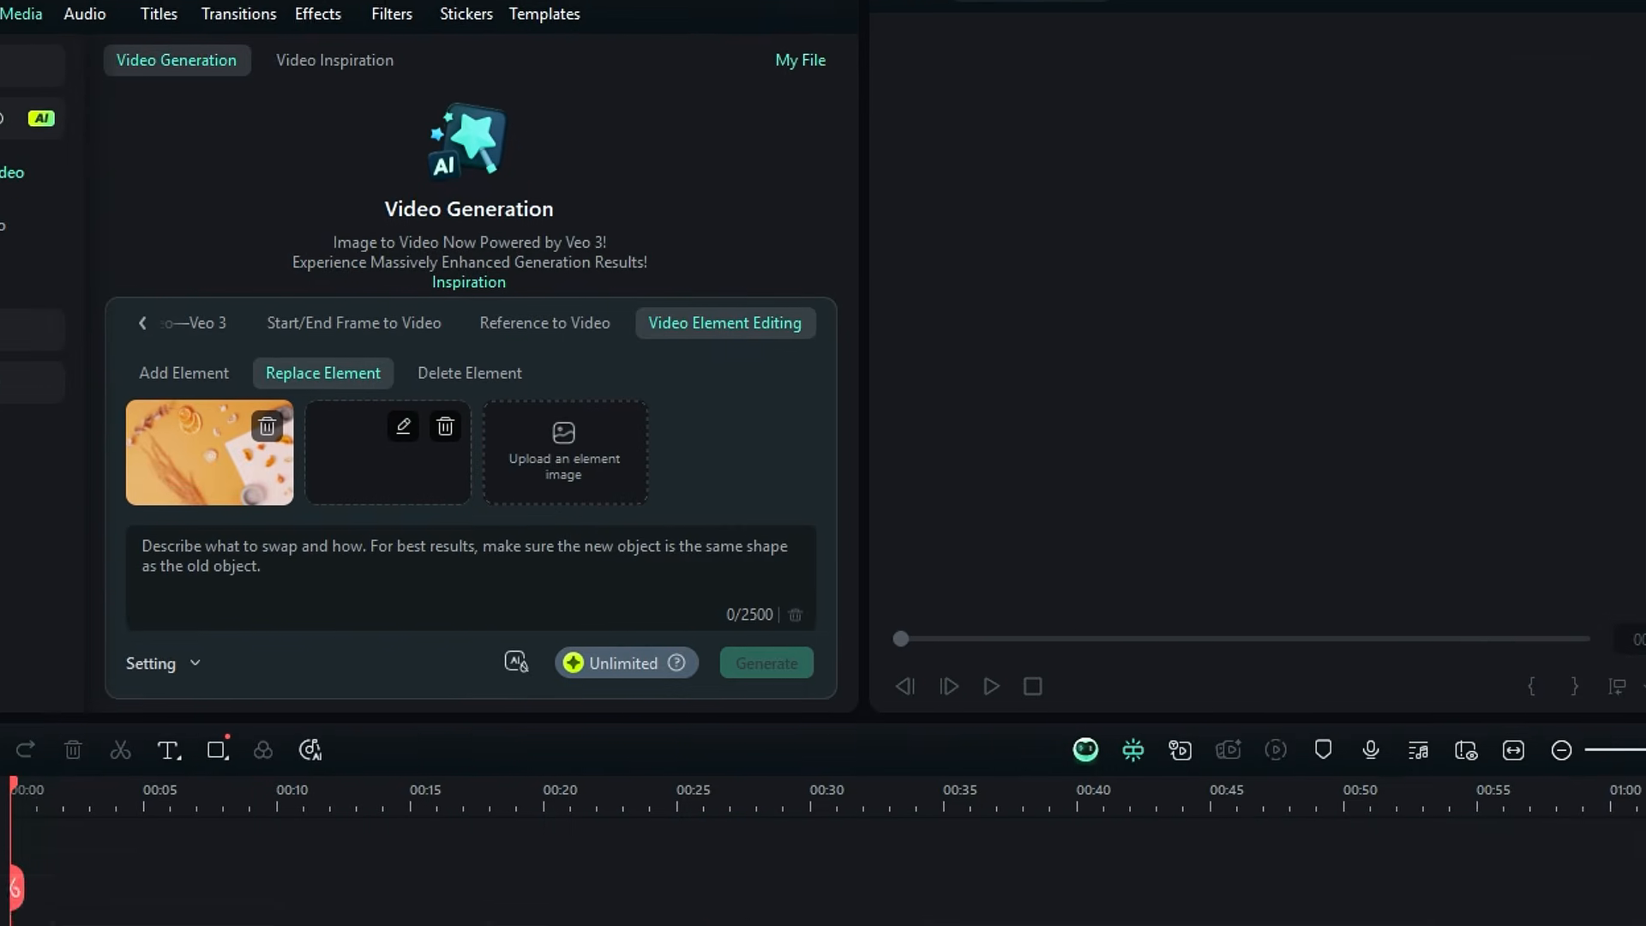
Step: Upload watermelon-16 as the replacement element image
left_click(729, 522)
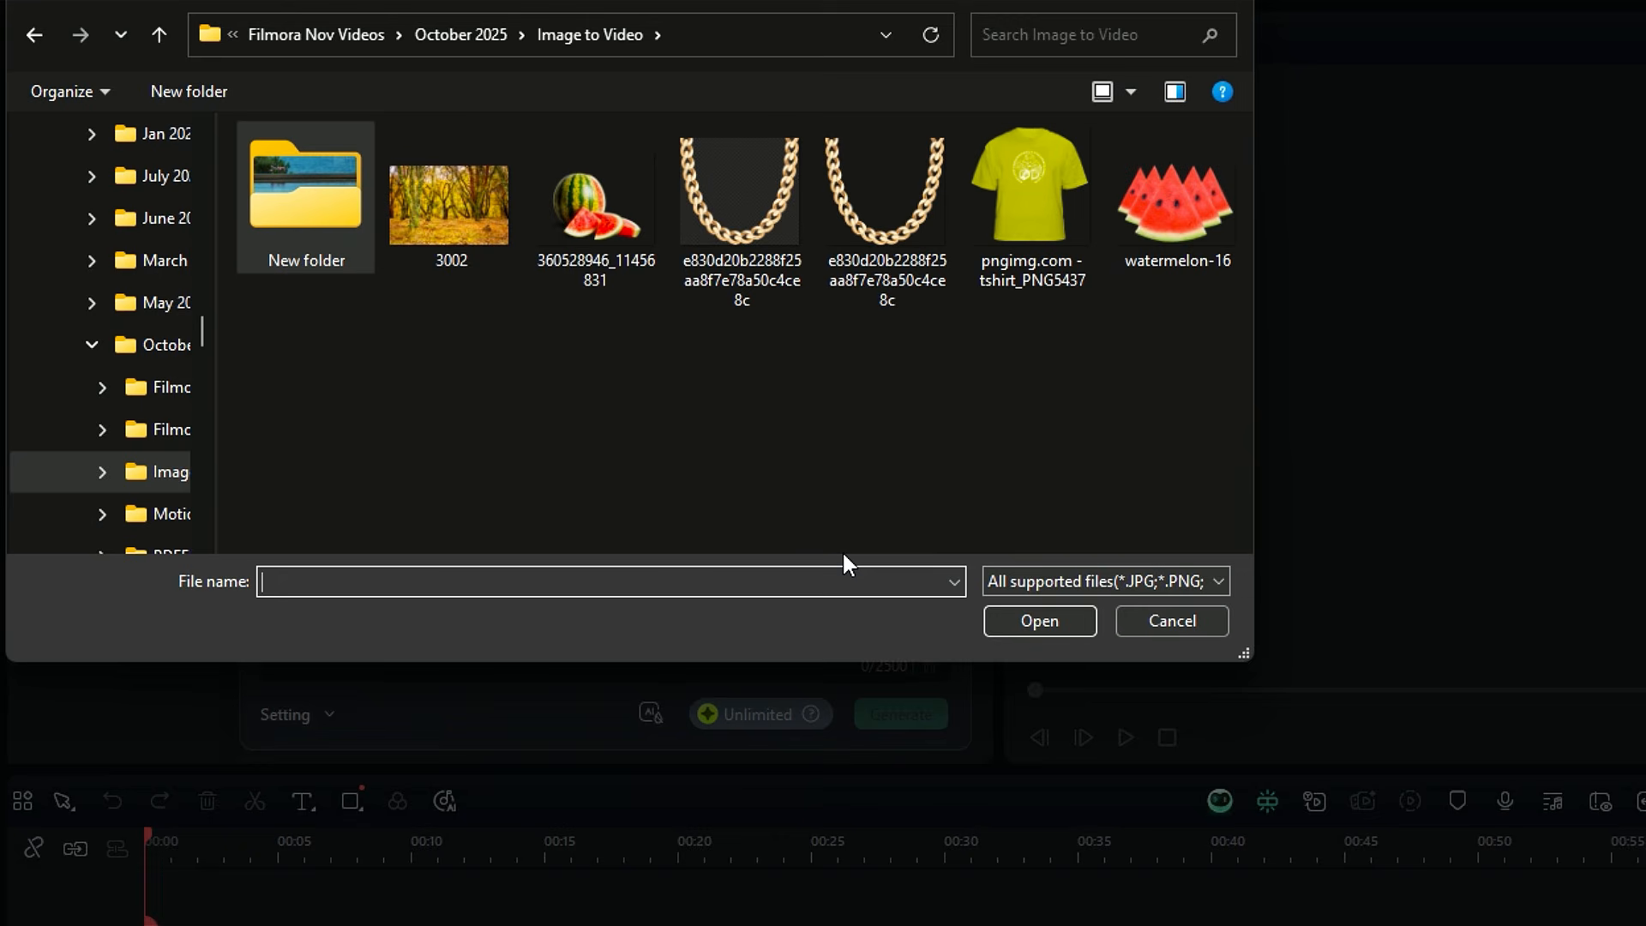
left_click(1128, 223)
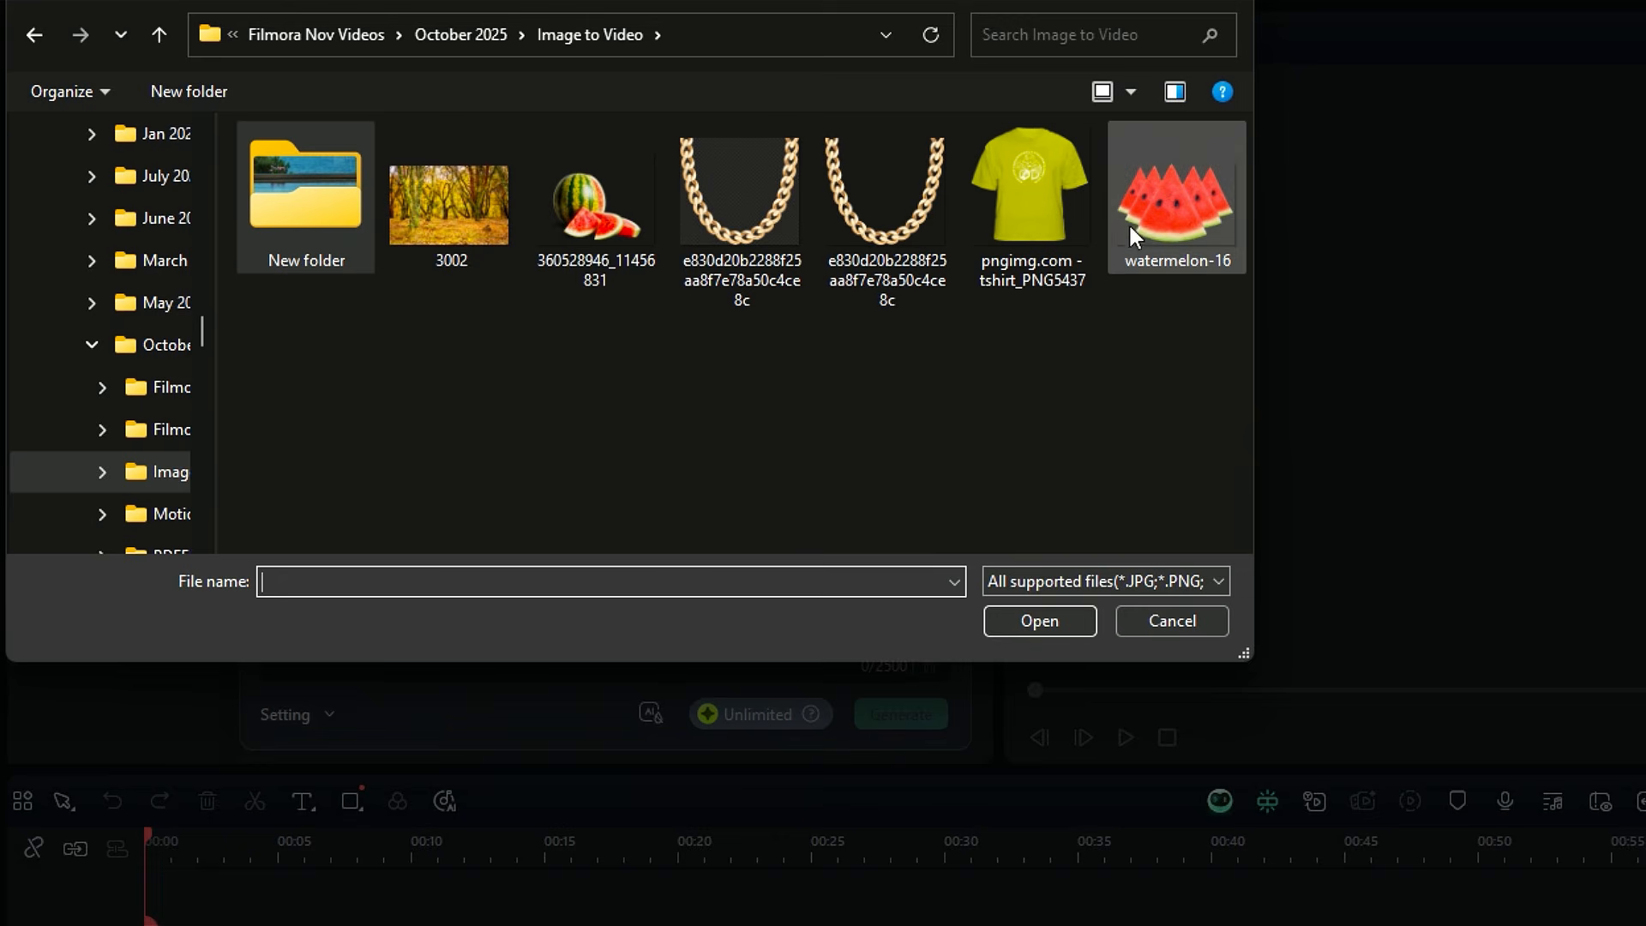
left_click(1038, 621)
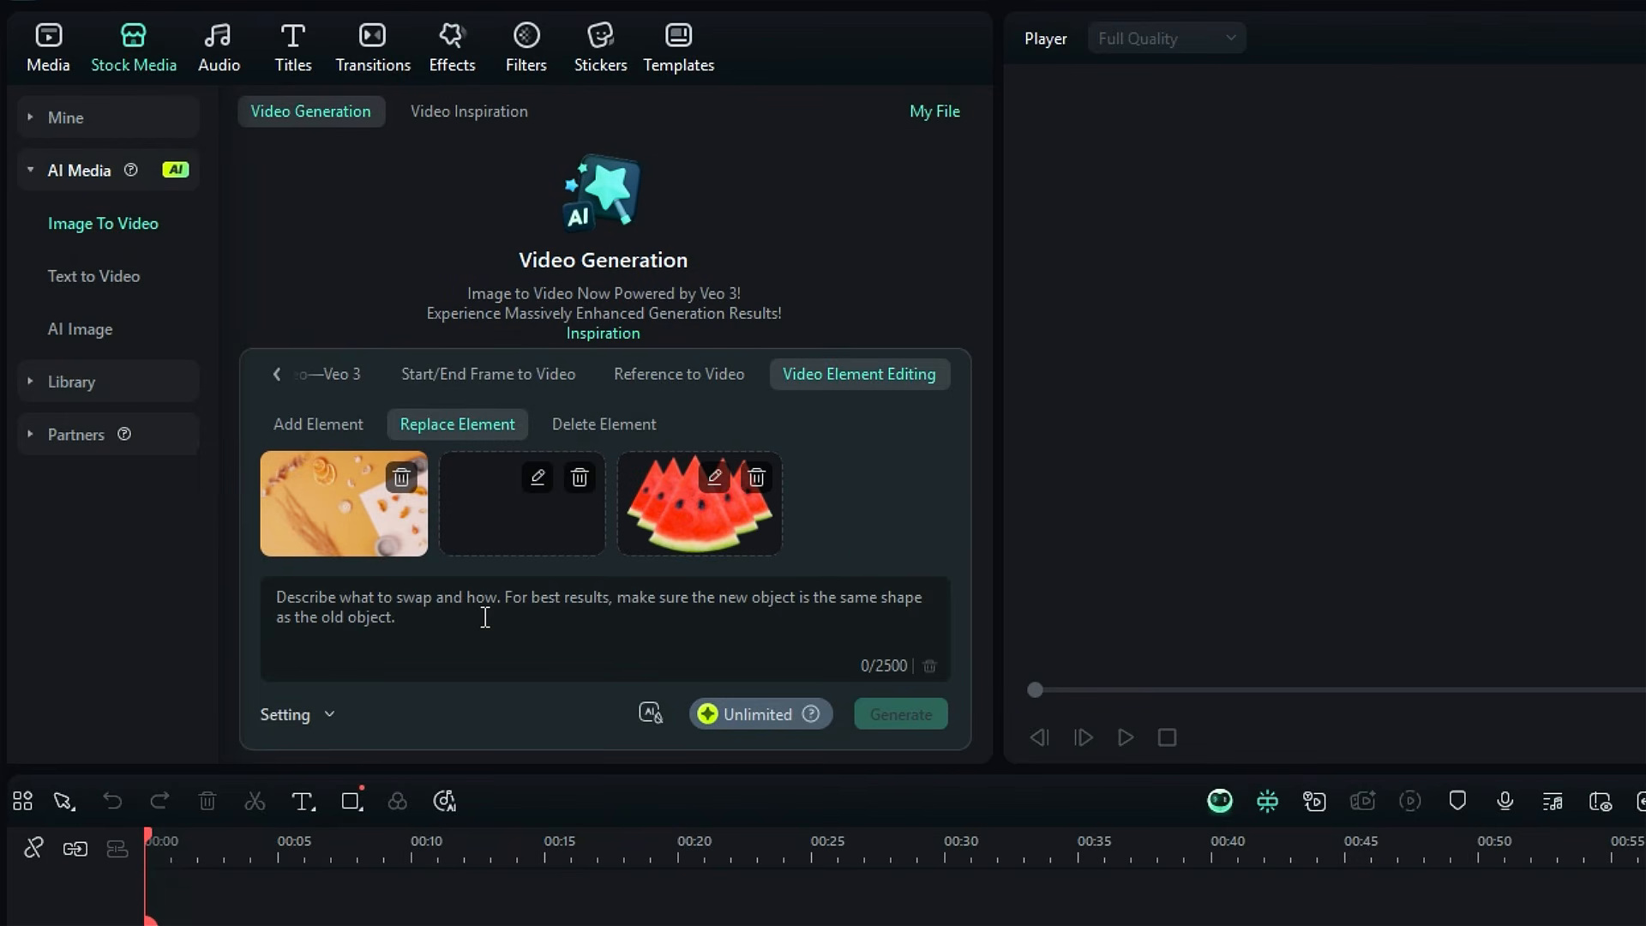
Step: Generate the swap with the prompt "Swap orange slices with watermelon slices" and open the resulting clip in the player
left_click(486, 617)
type("S")
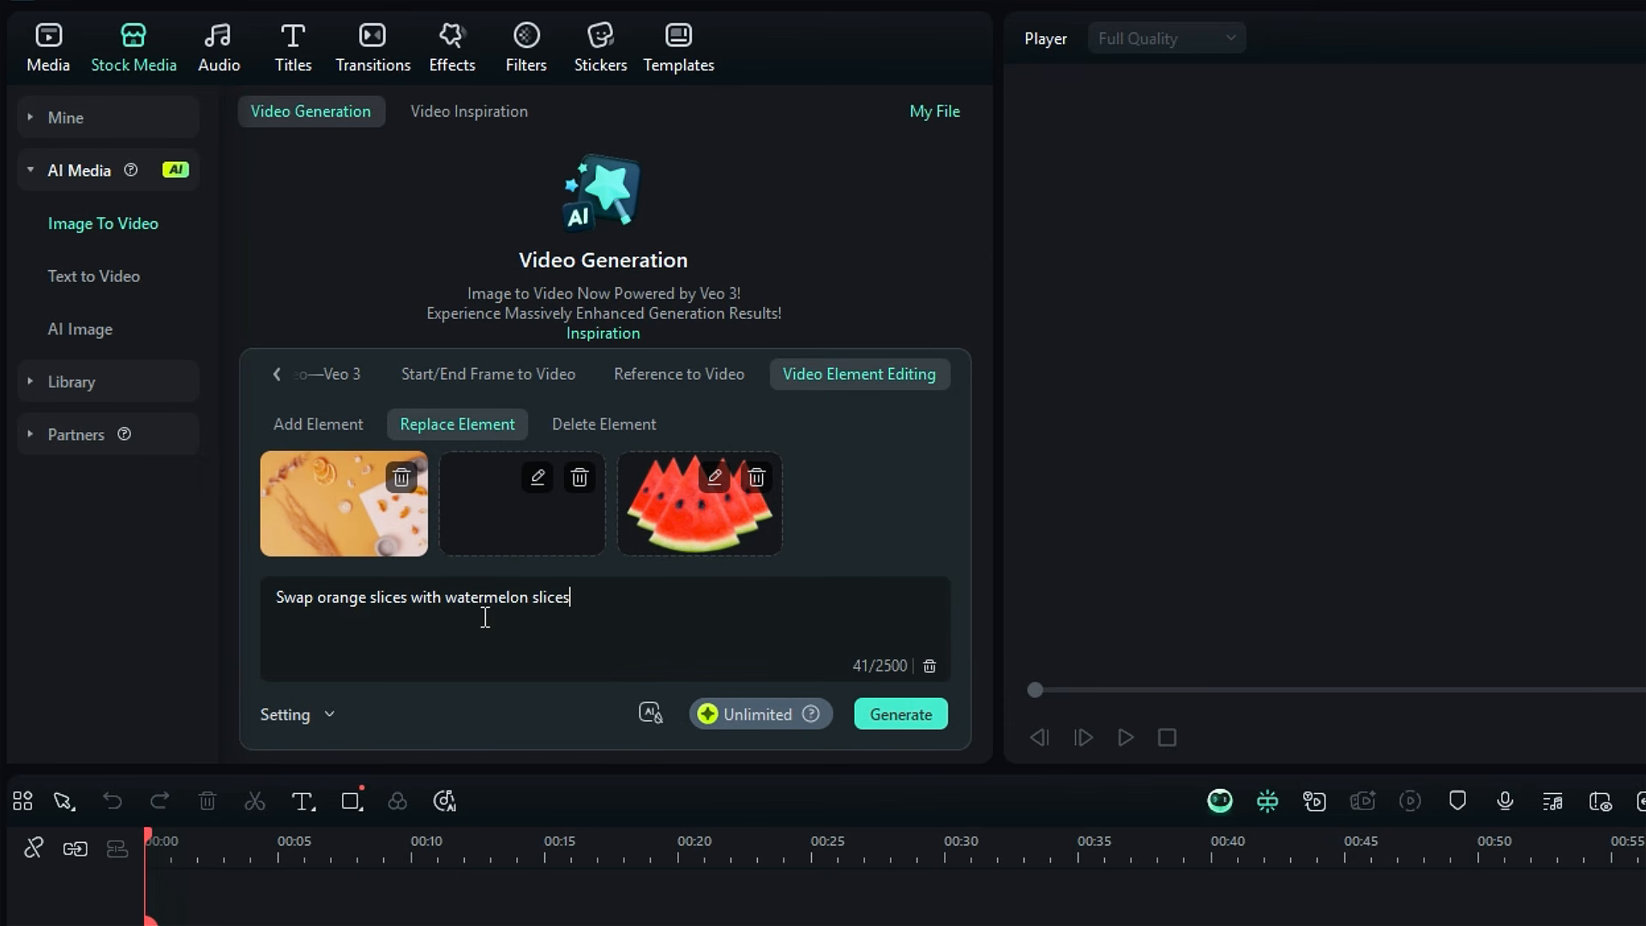
left_click(907, 725)
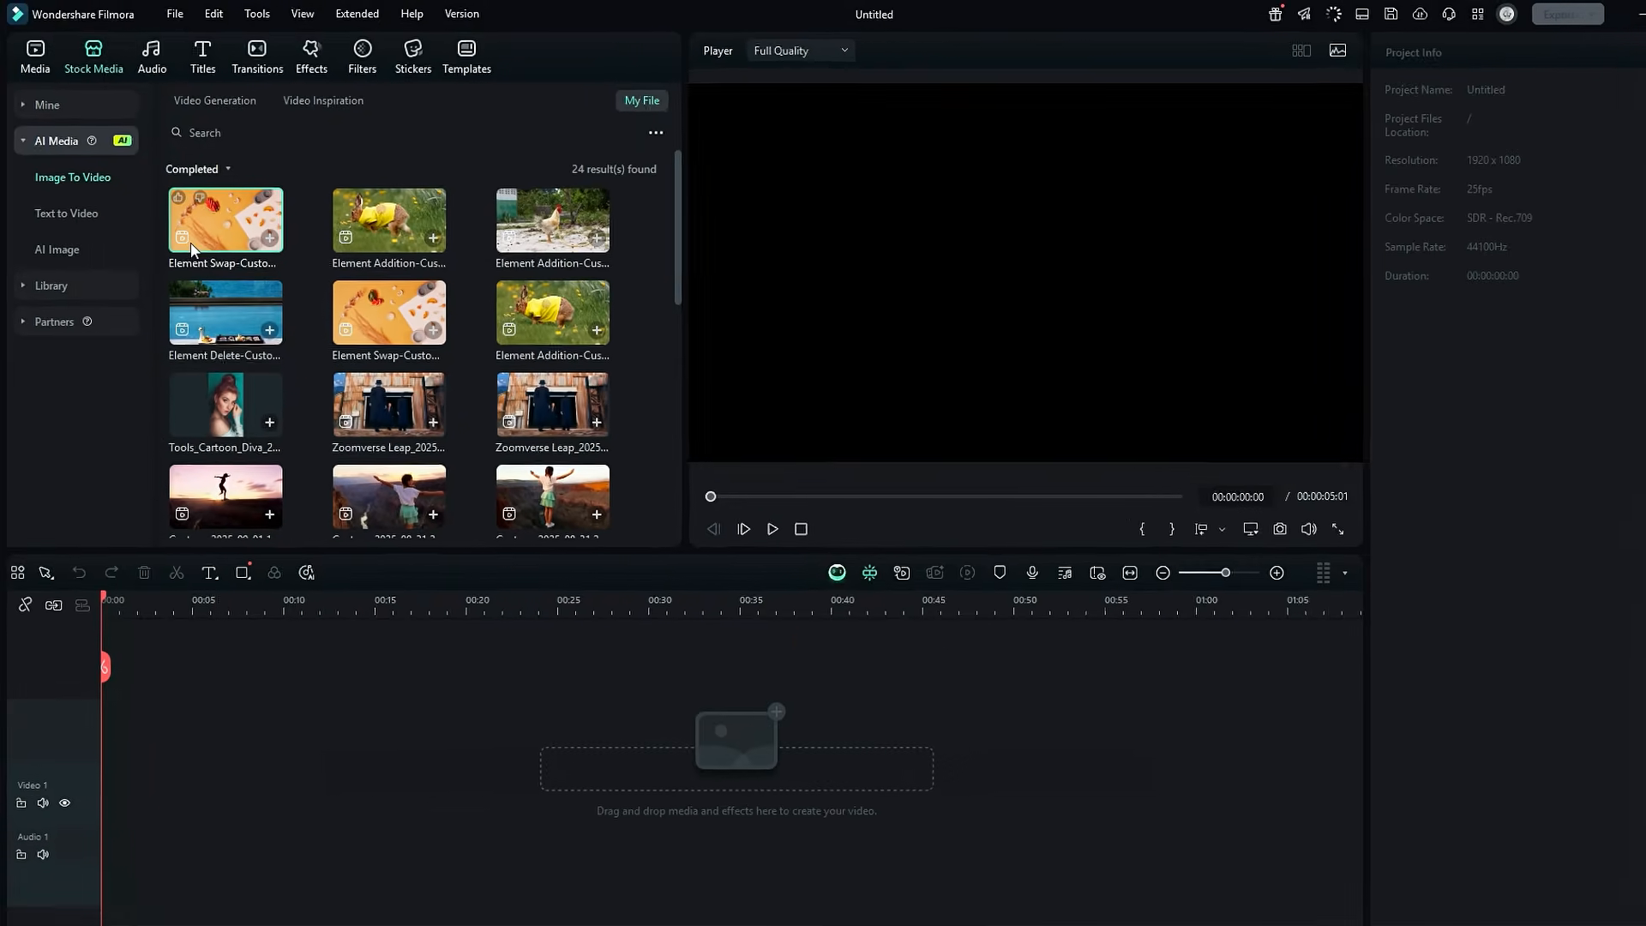
double_click(192, 249)
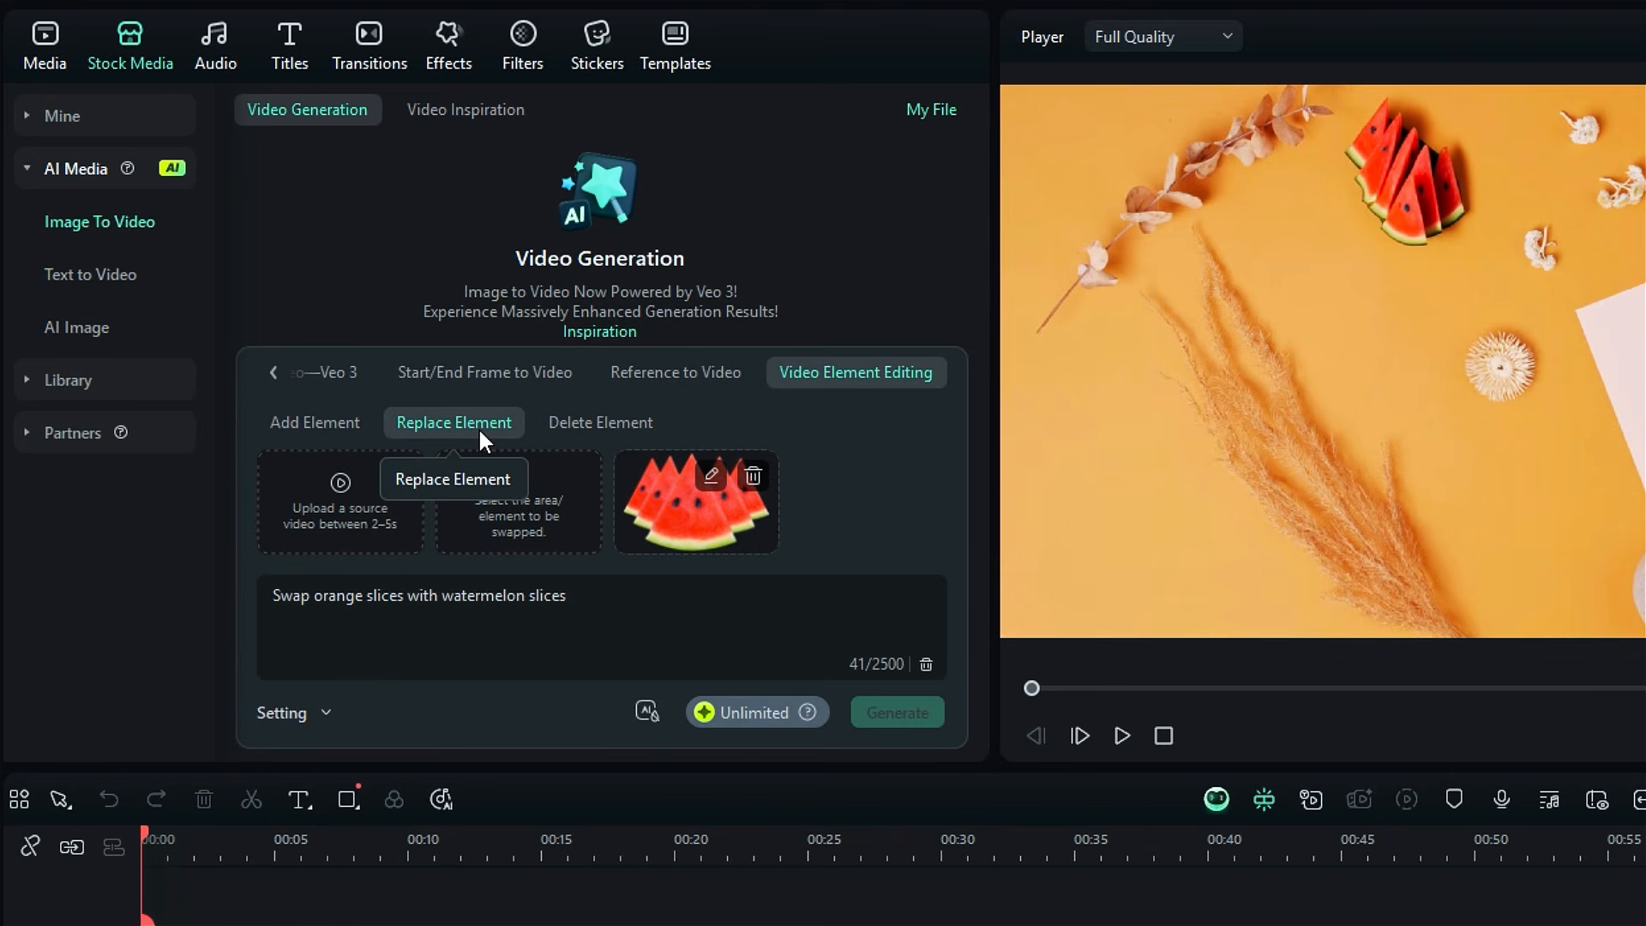
Step: Switch to Delete Element and upload the poolside clip 2732785-hd_1920_1080_25fps as the source video
left_click(582, 422)
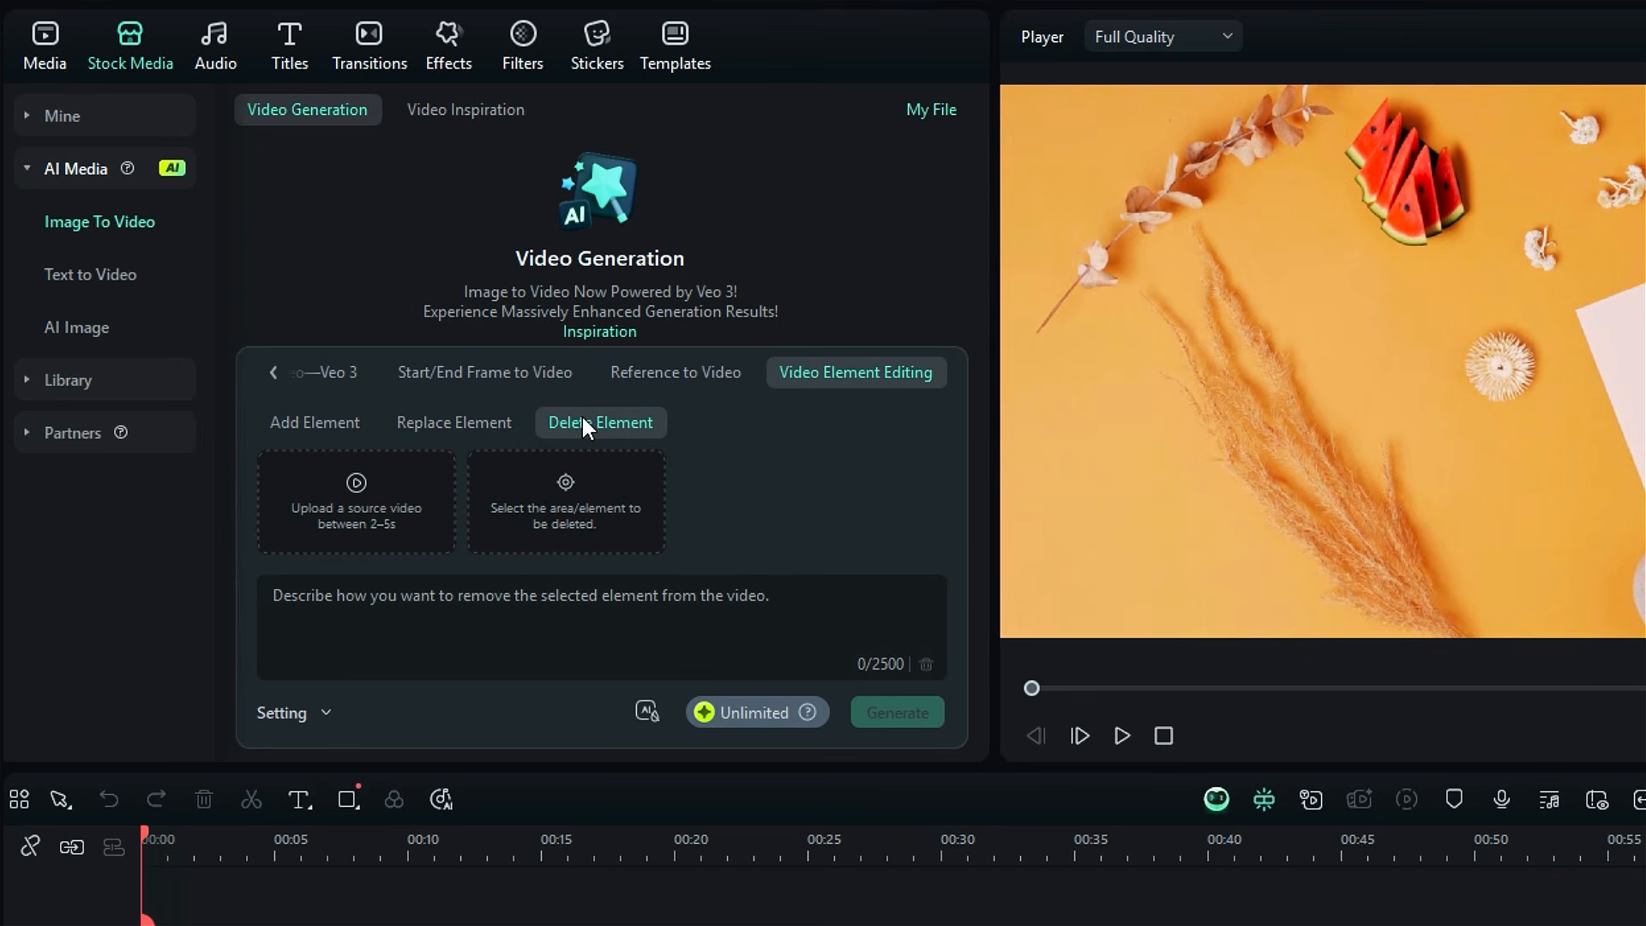
left_click(360, 511)
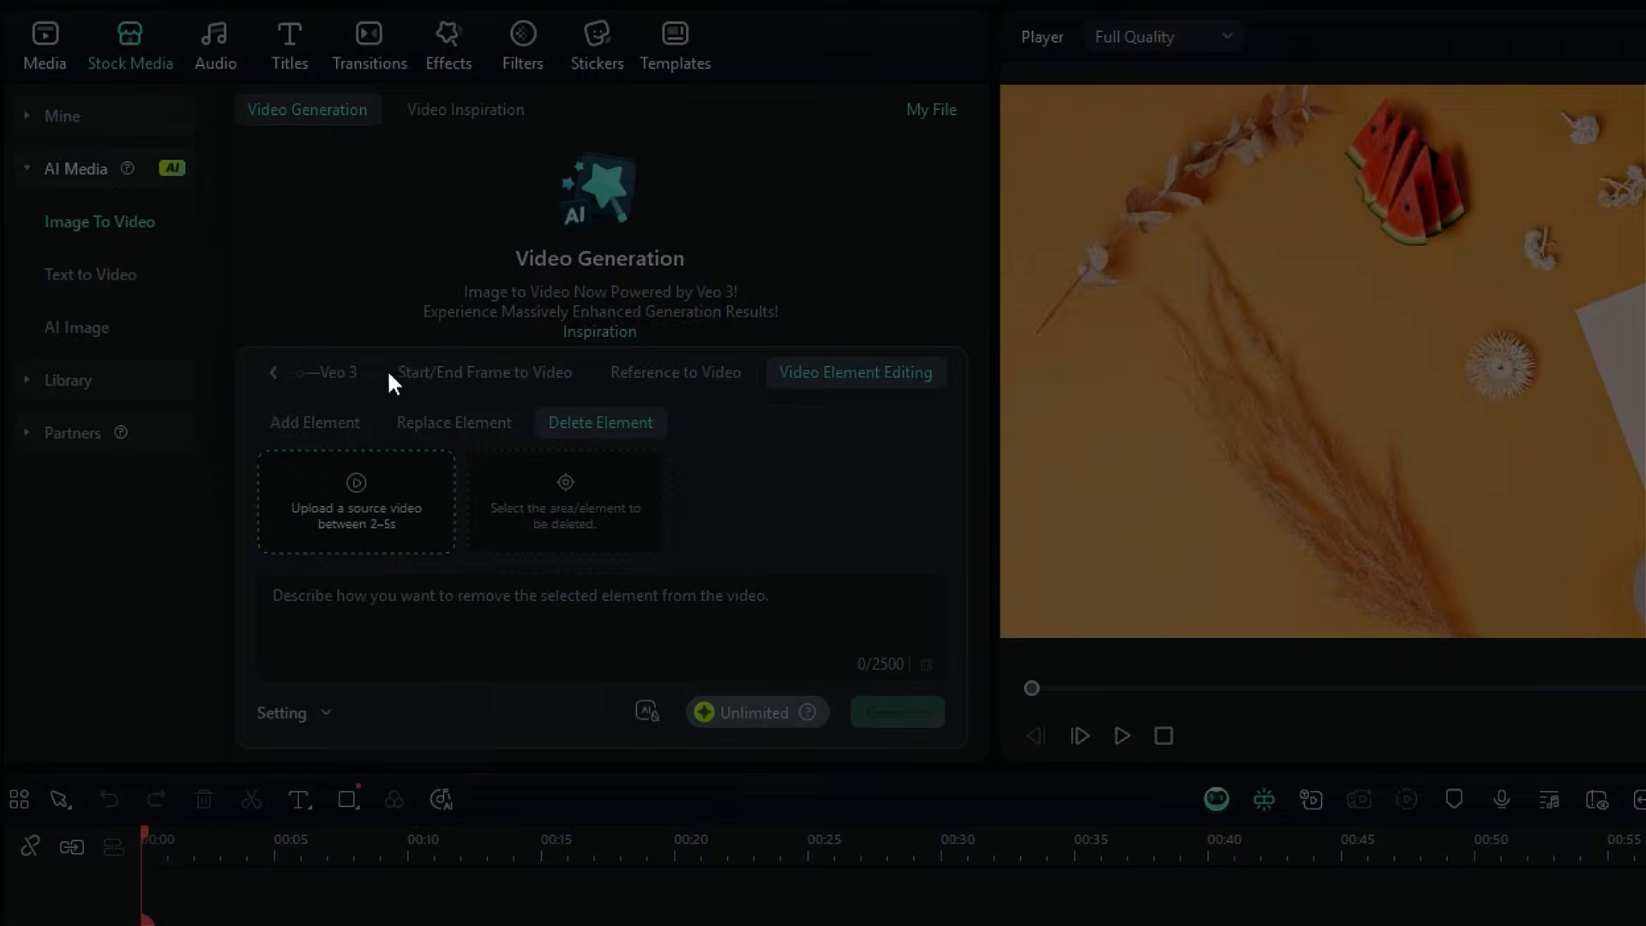
double_click(341, 185)
left_click(342, 257)
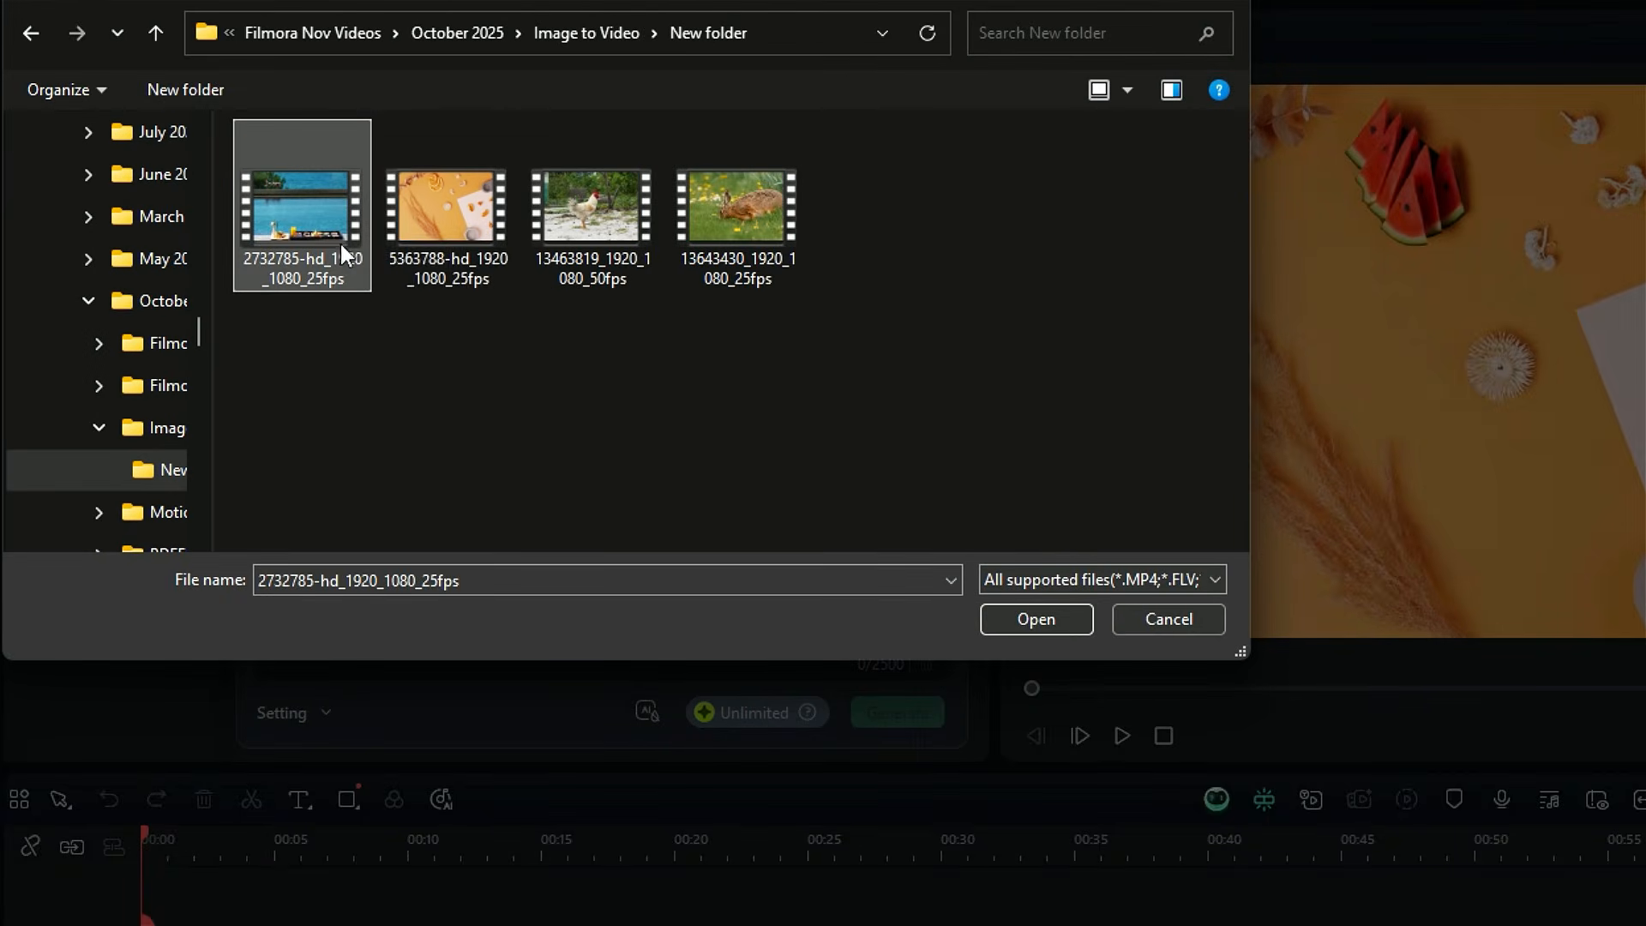
left_click(1042, 618)
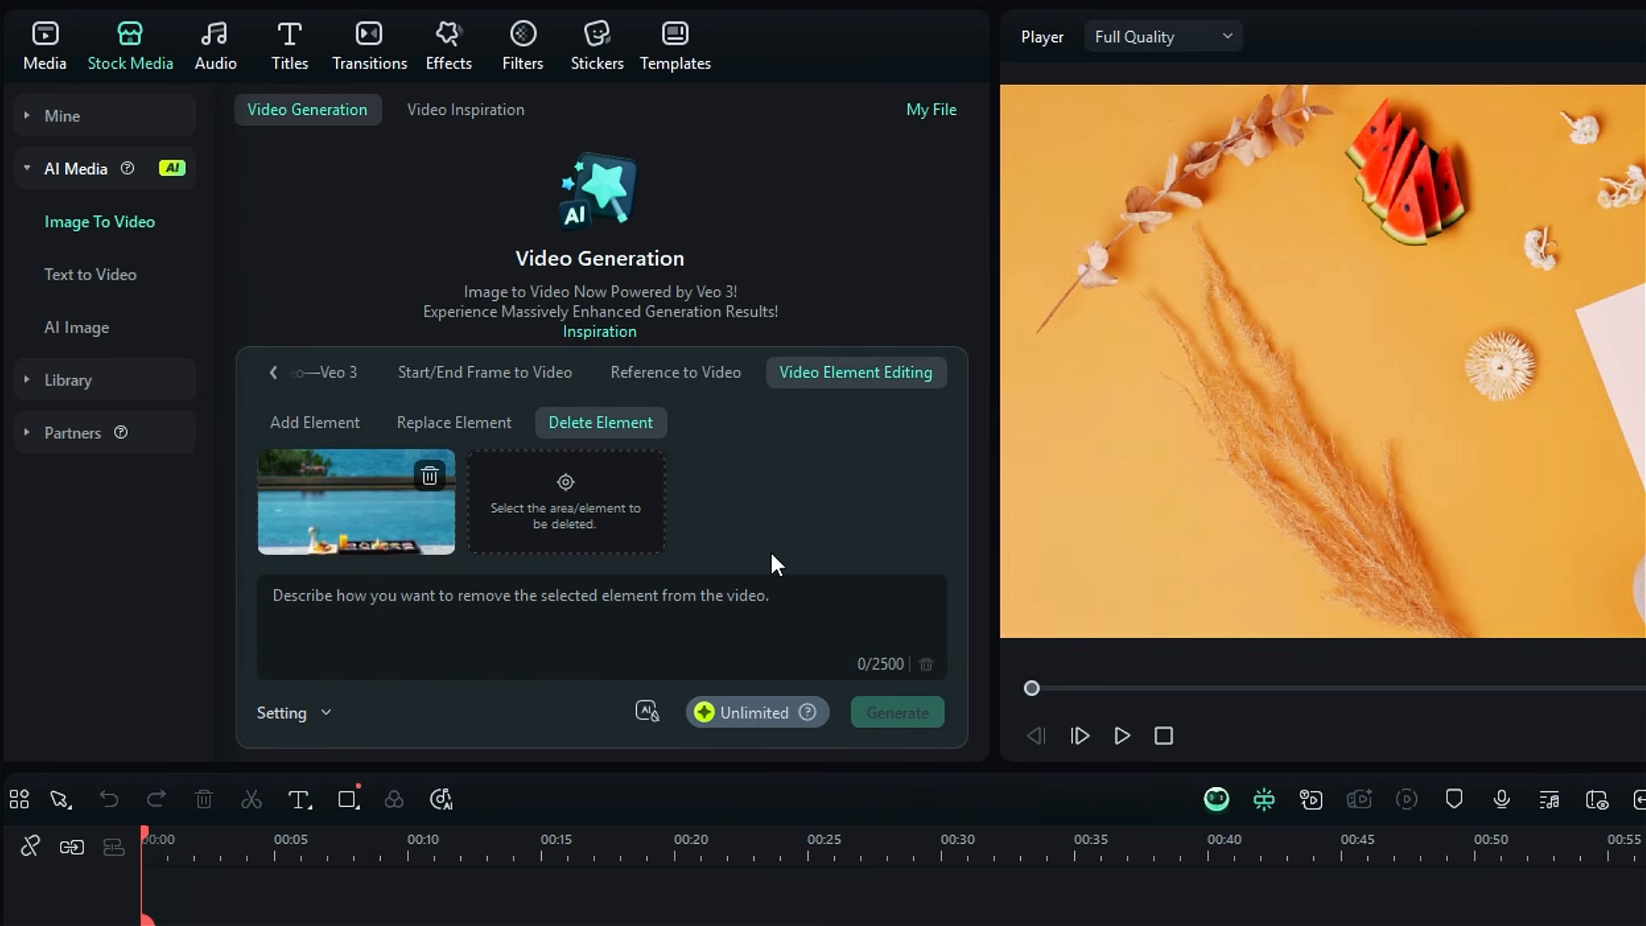
Step: Select the glass of orange juice as the element to delete, preview the selection and submit it
left_click(611, 499)
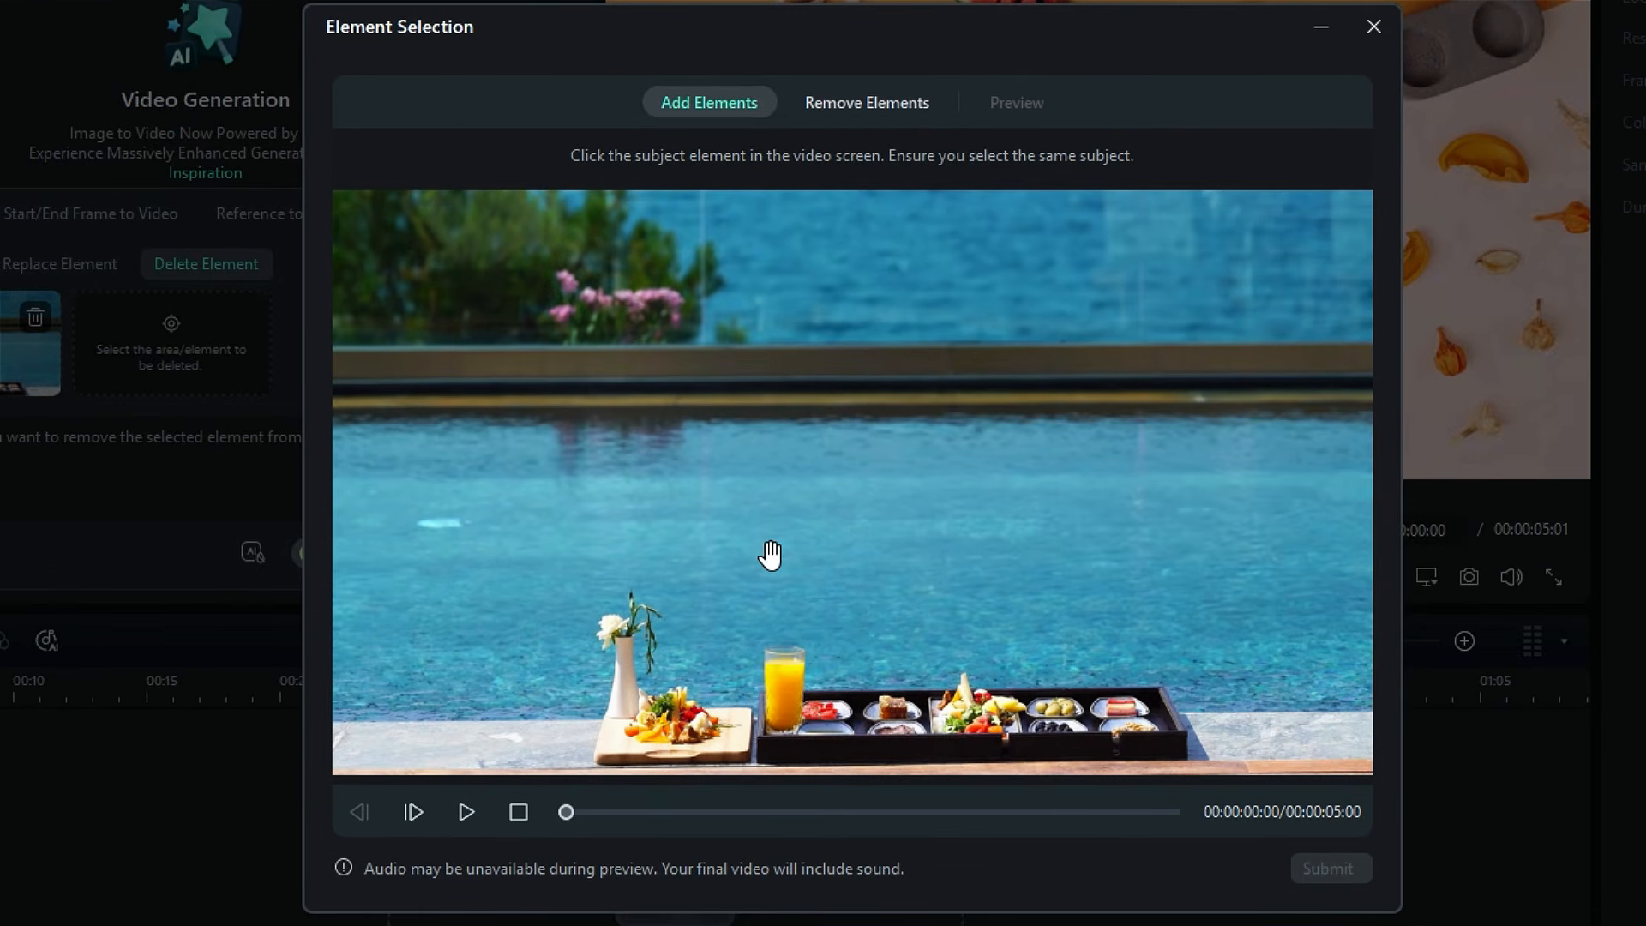
left_click(783, 668)
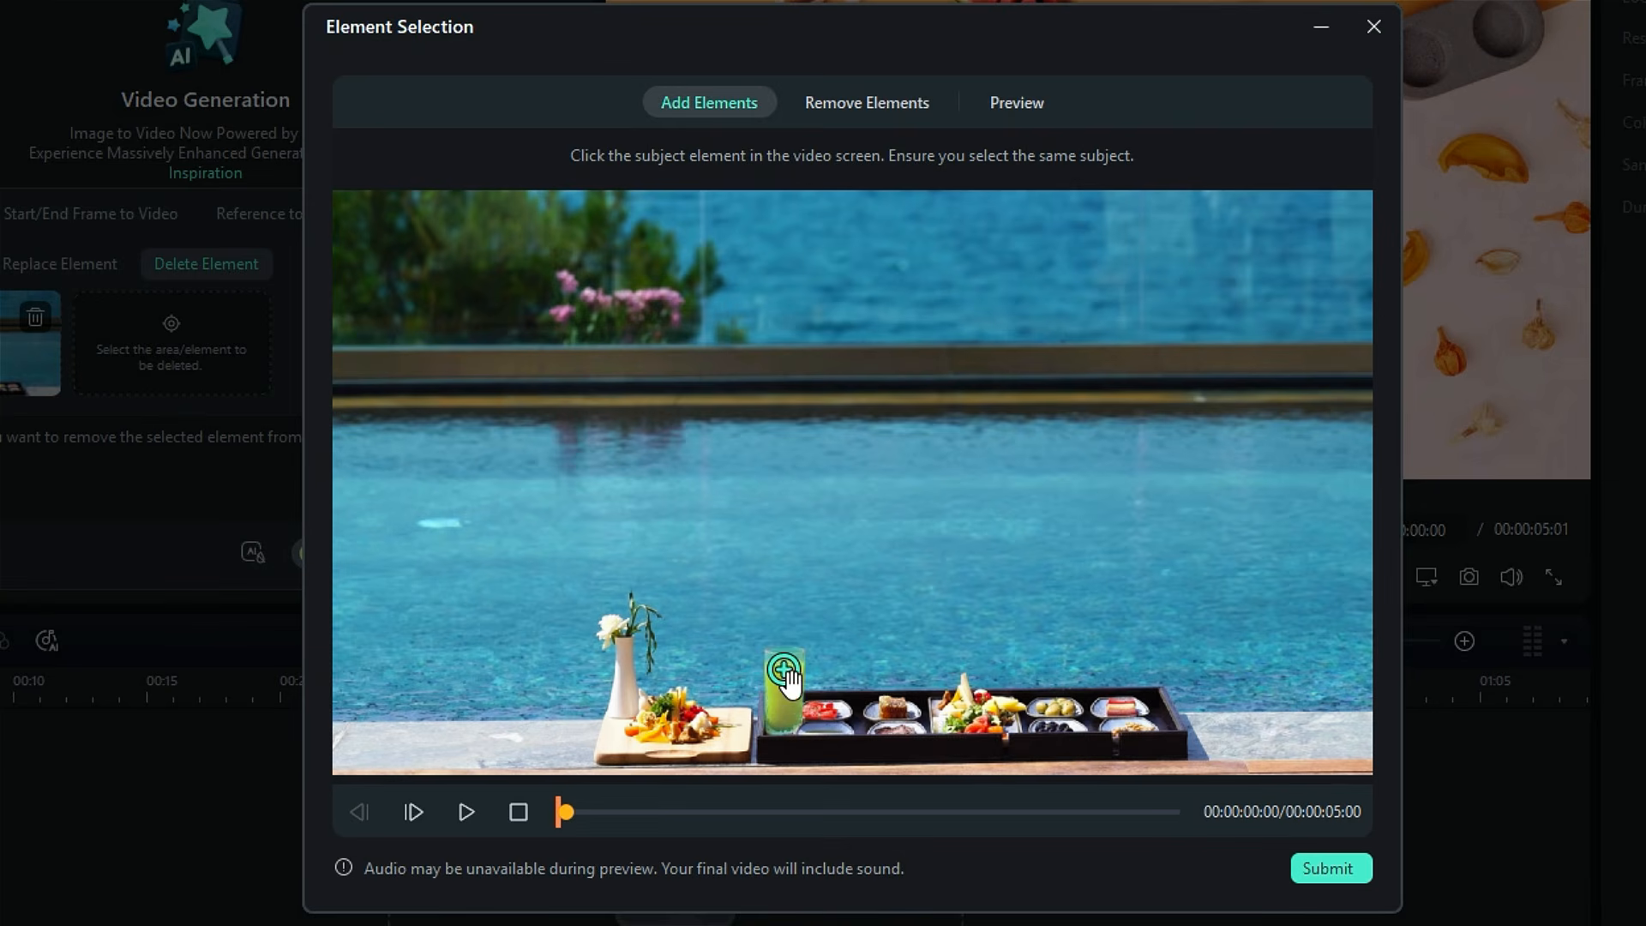
left_click(896, 101)
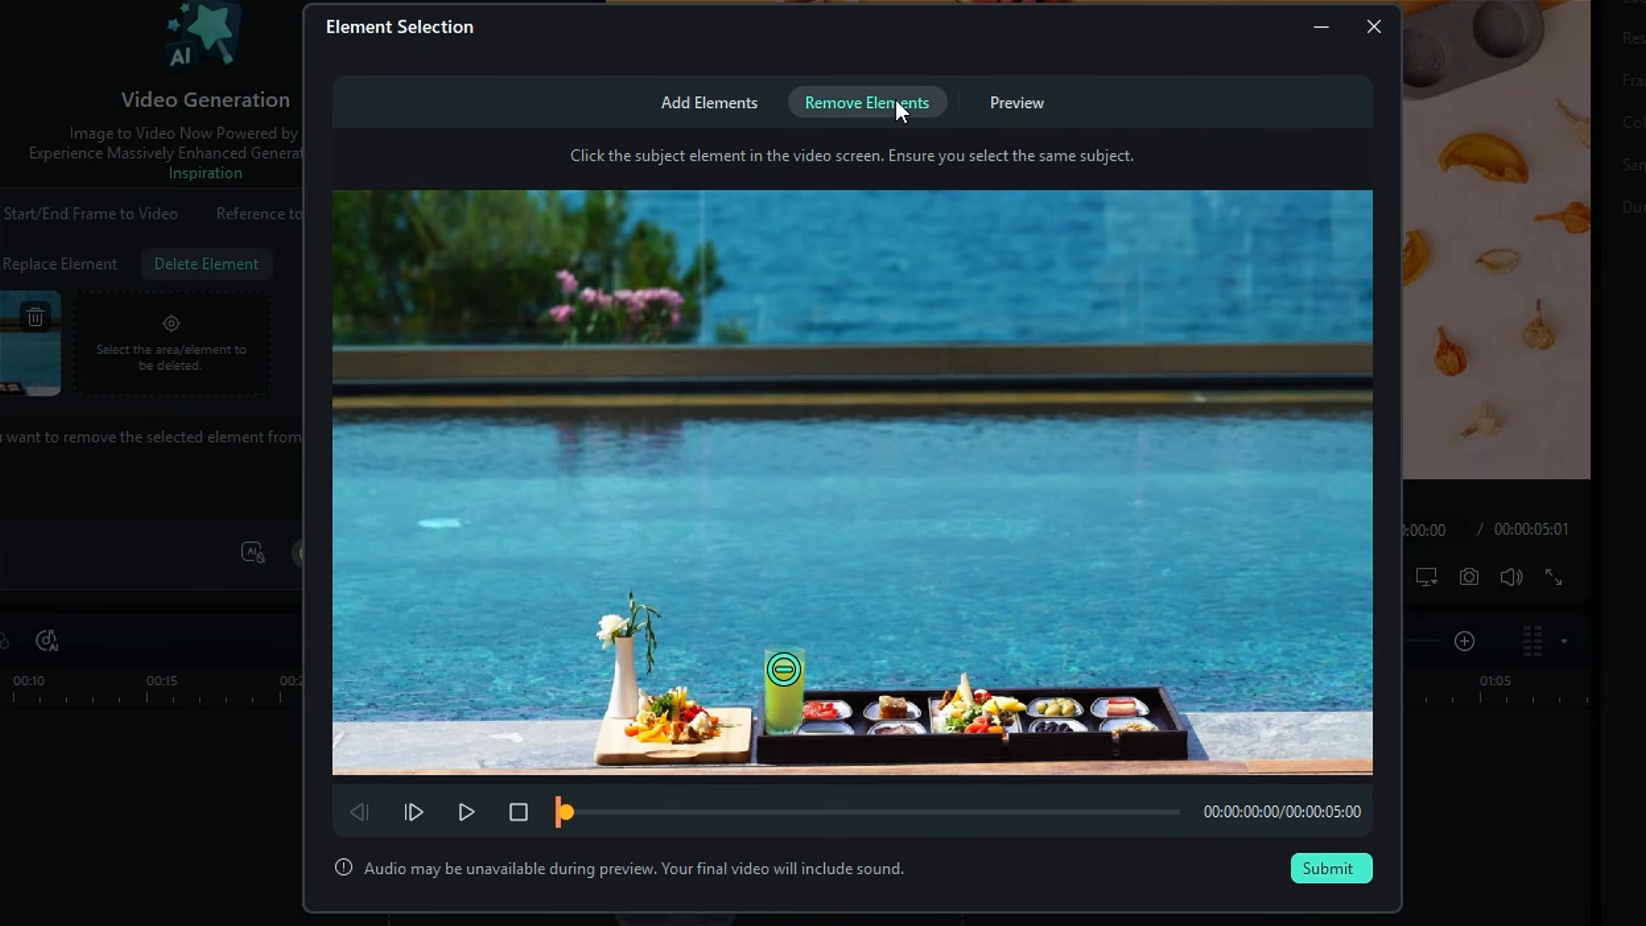
left_click(985, 97)
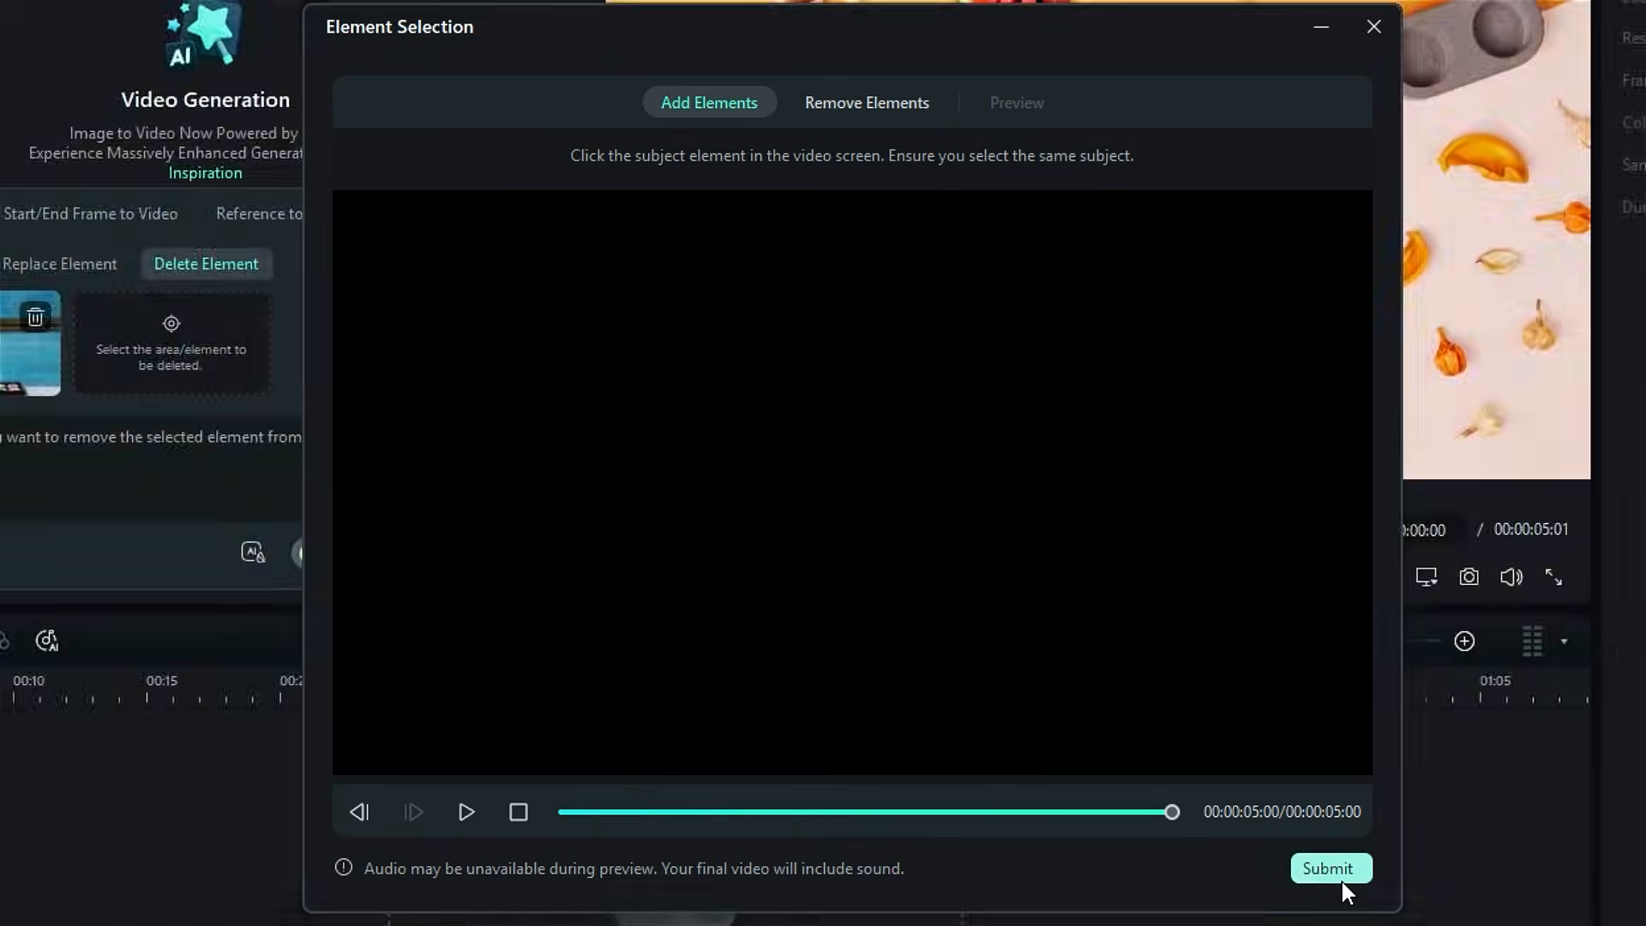
left_click(1338, 875)
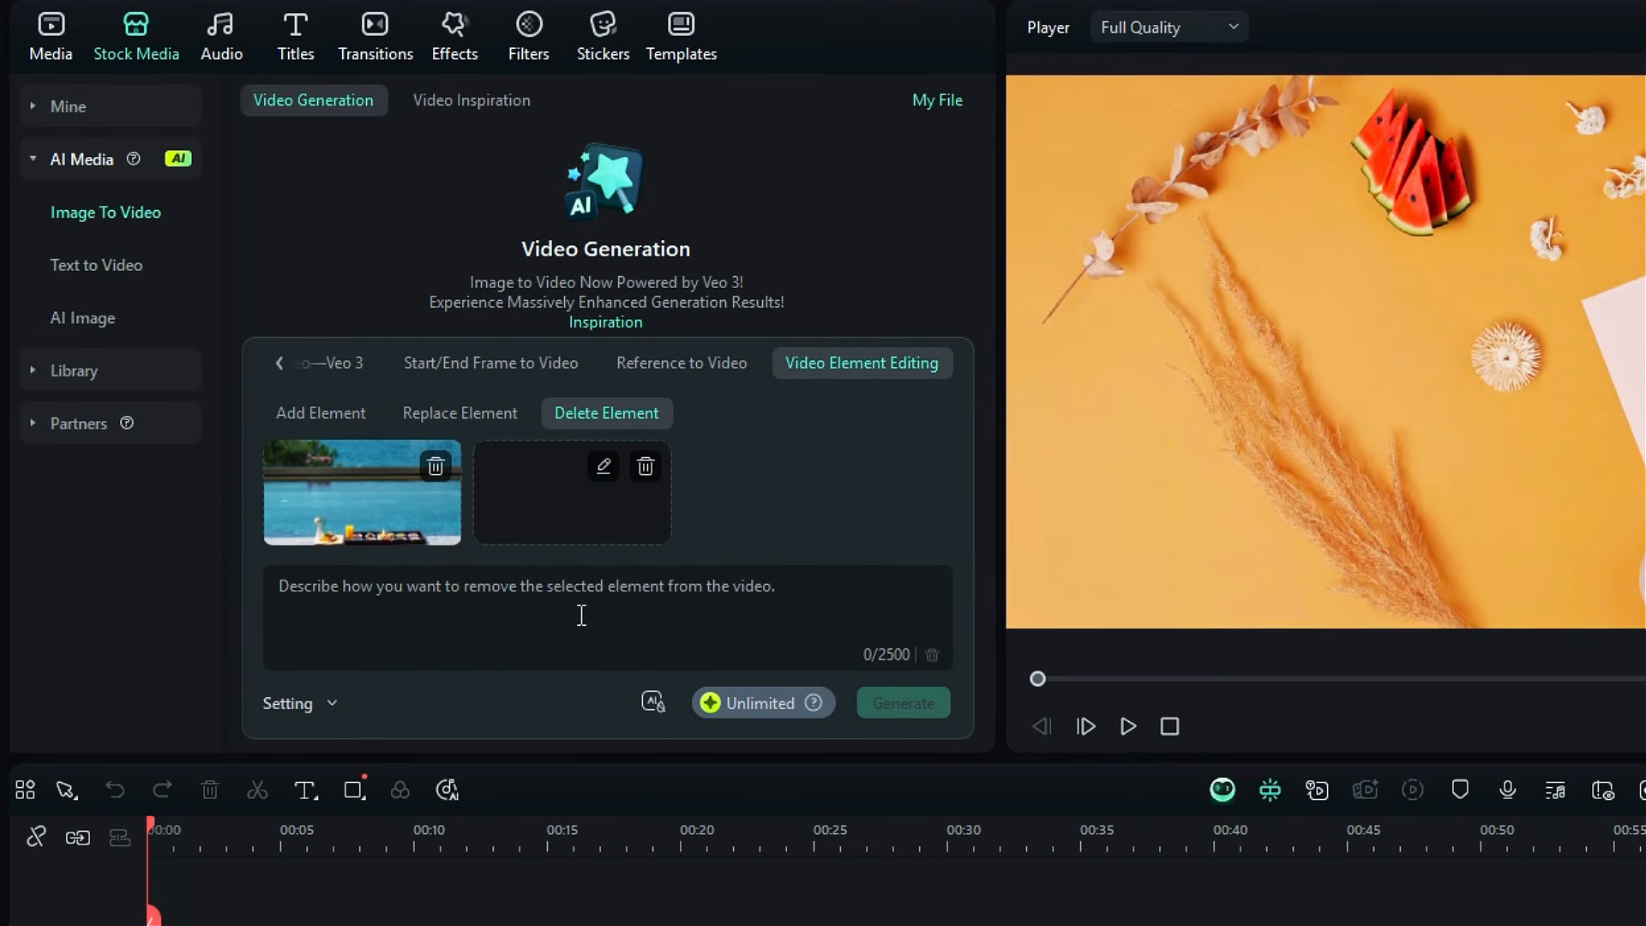
Step: Generate the deletion with the prompt "Remove the juice glass" and open the resulting poolside clip from the generated files
left_click(566, 600)
type("Remove the juice glass")
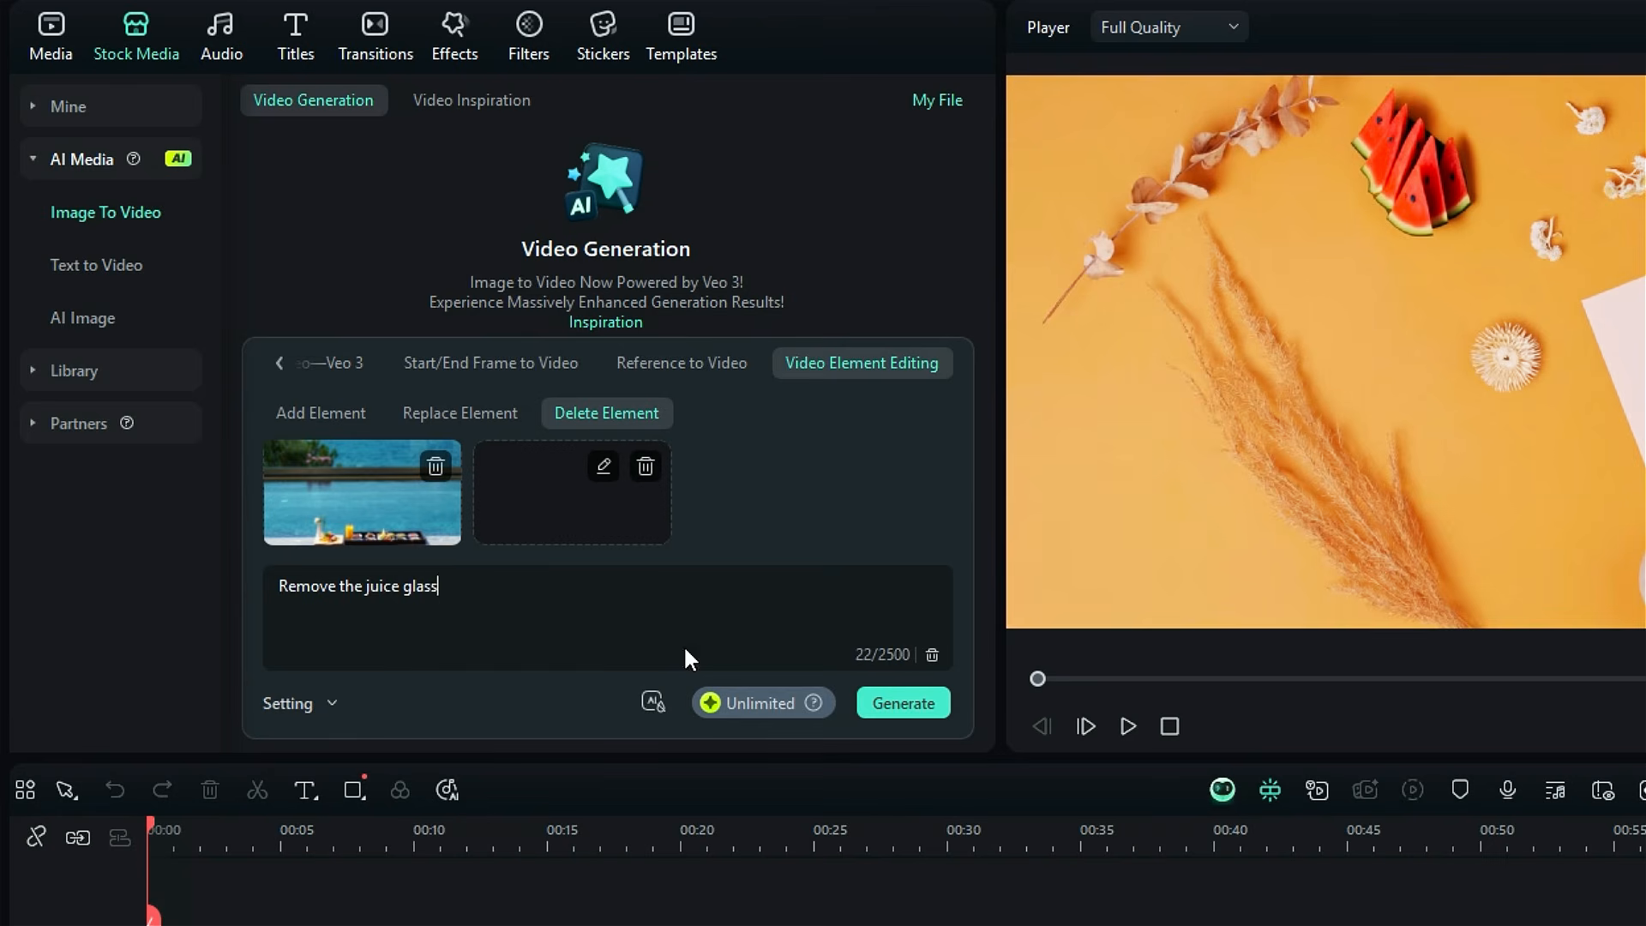
left_click(885, 700)
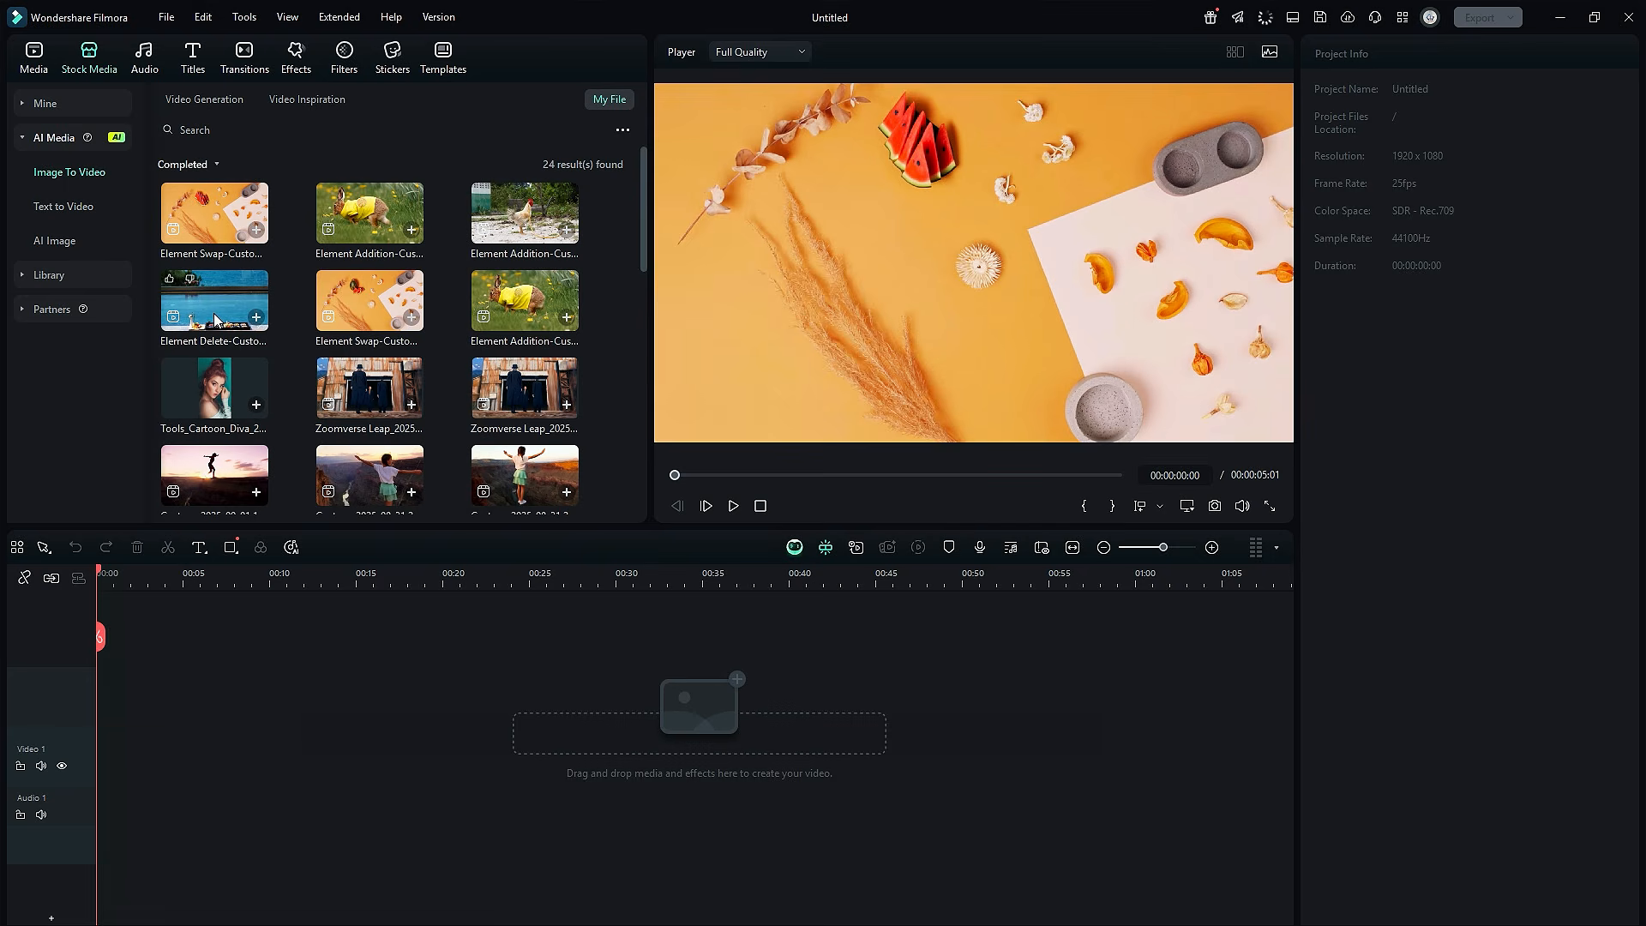
double_click(214, 320)
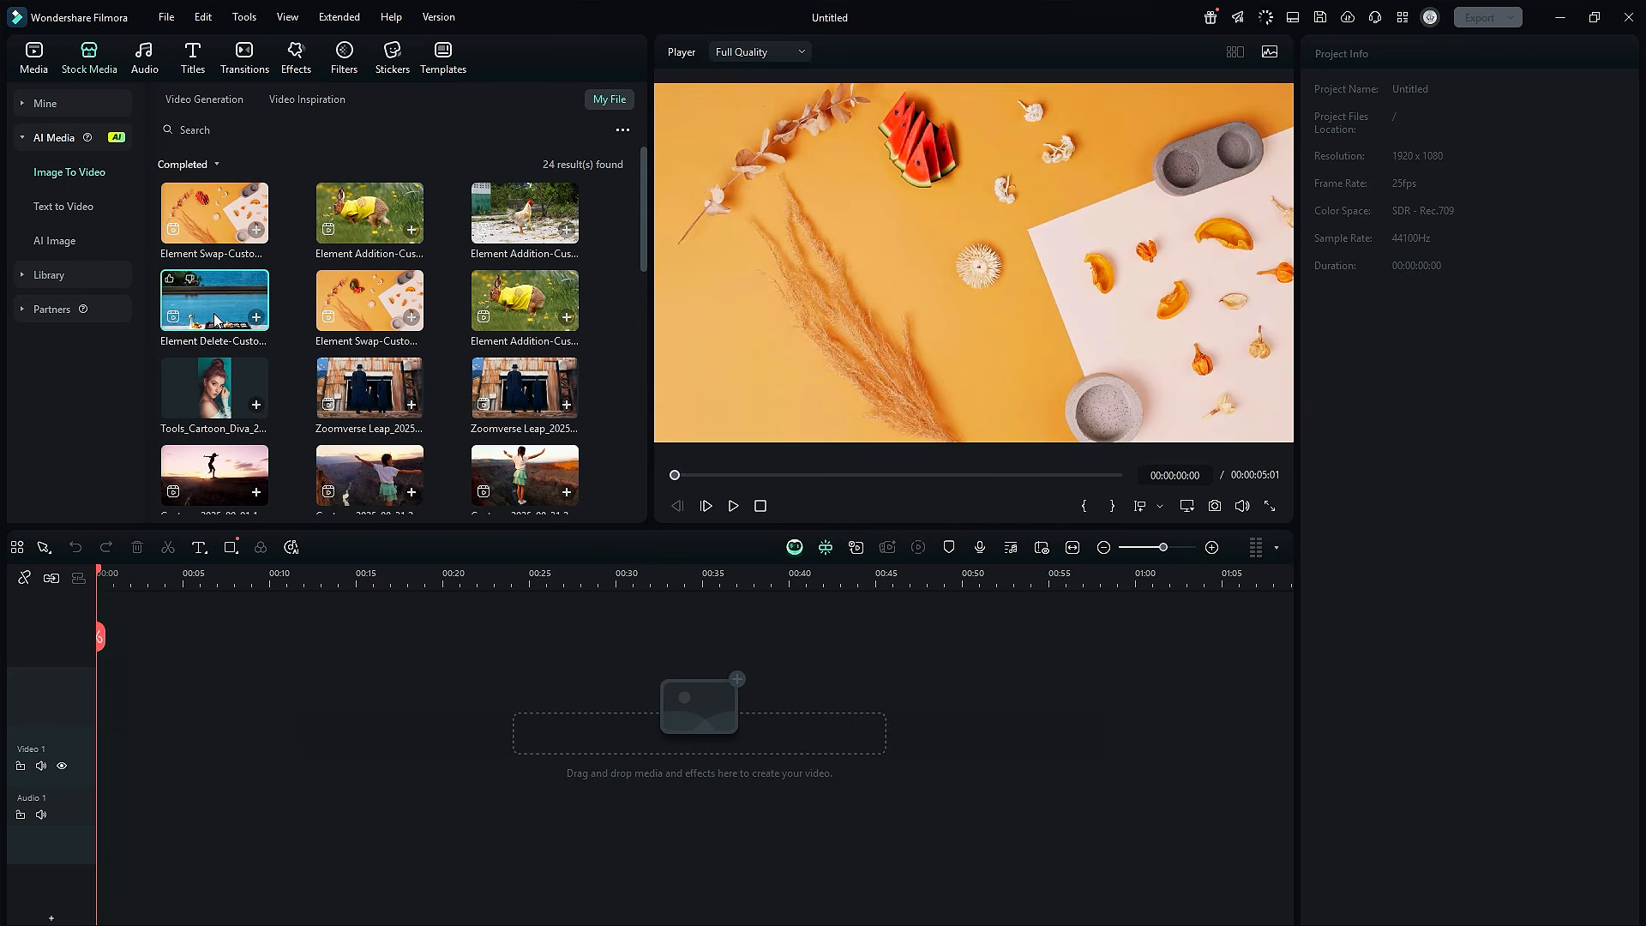